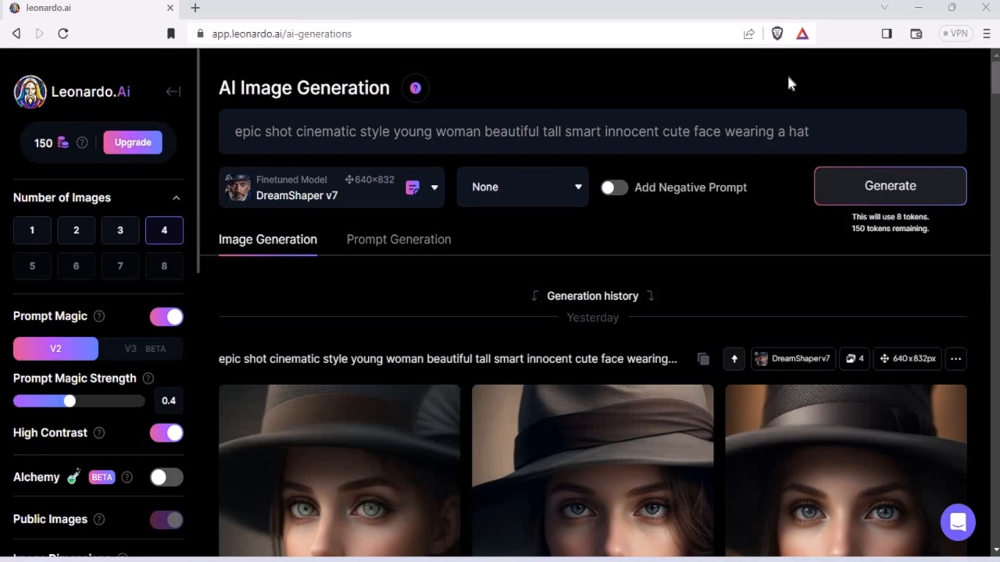
{"action": "scroll", "coordinate": [987, 89], "scroll_direction": "down", "scroll_amount": 4}
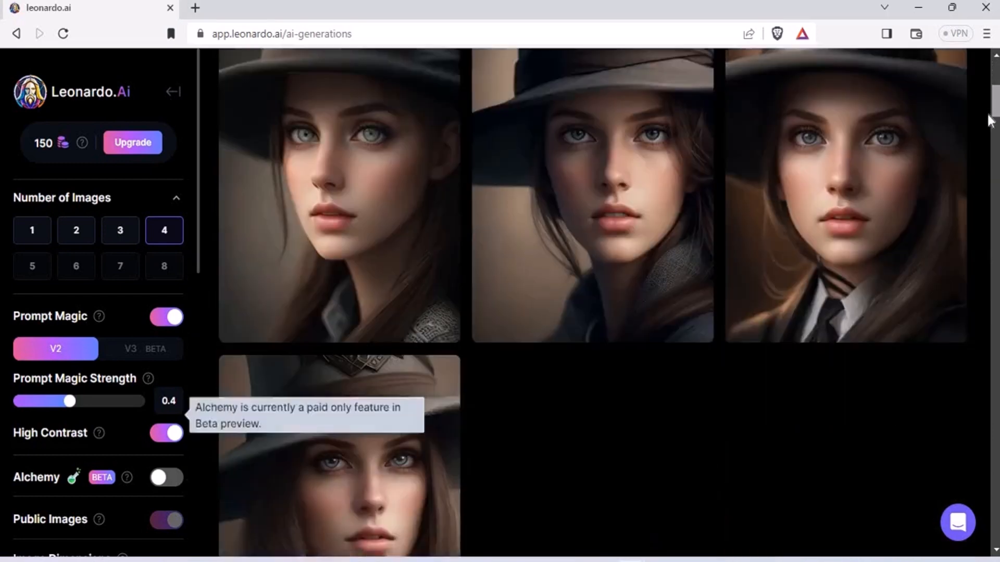
{"action": "scroll", "coordinate": [986, 117], "scroll_direction": "down", "scroll_amount": 4}
{"action": "scroll", "coordinate": [986, 117], "scroll_direction": "up", "scroll_amount": 4}
{"action": "scroll", "coordinate": [592, 312], "scroll_direction": "up", "scroll_amount": 4}
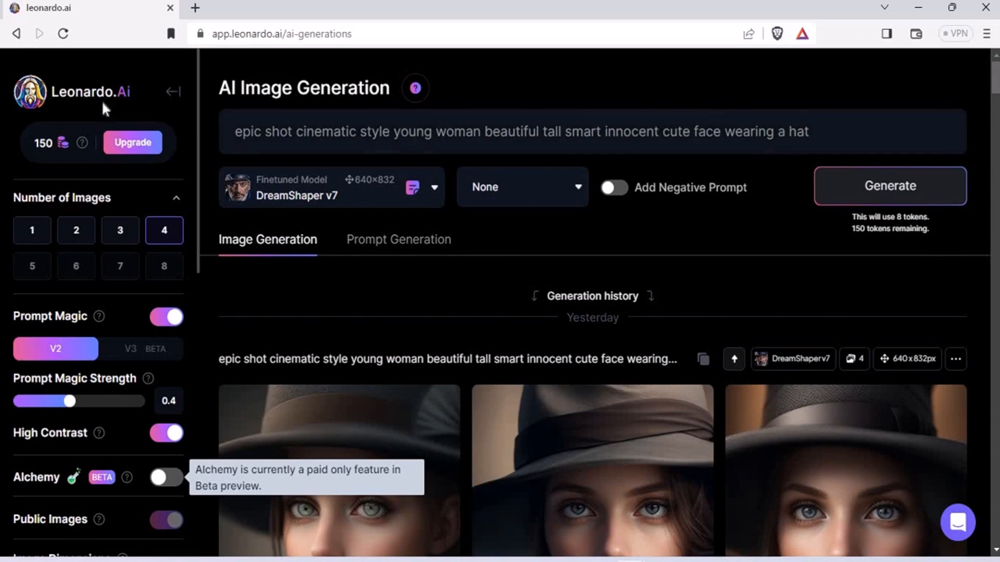
Return to the Leonardo.Ai home page via the sidebar logo
{"action": "left_click", "coordinate": [89, 104]}
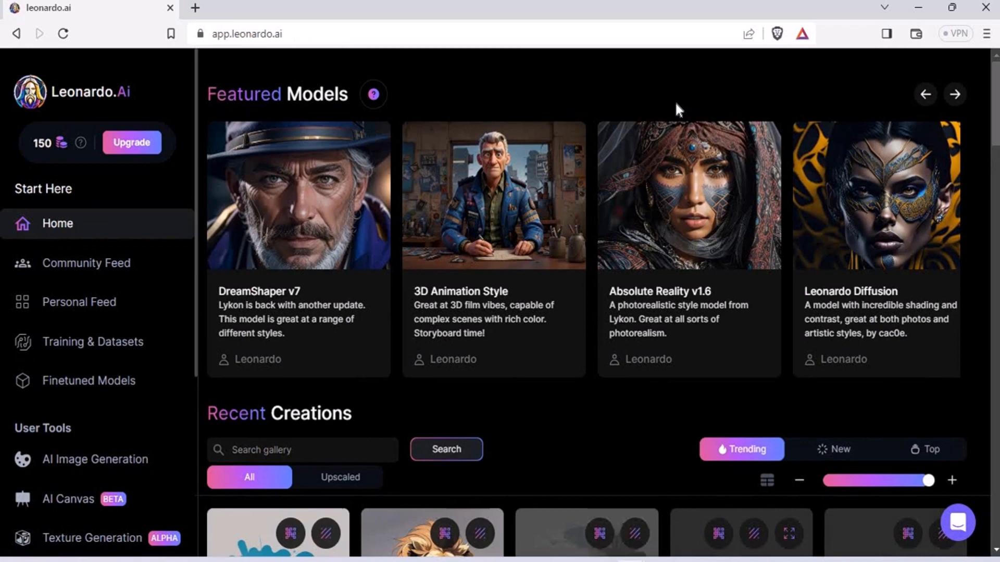
{"action": "left_click_drag", "start_coordinate": [993, 86], "coordinate": [993, 117]}
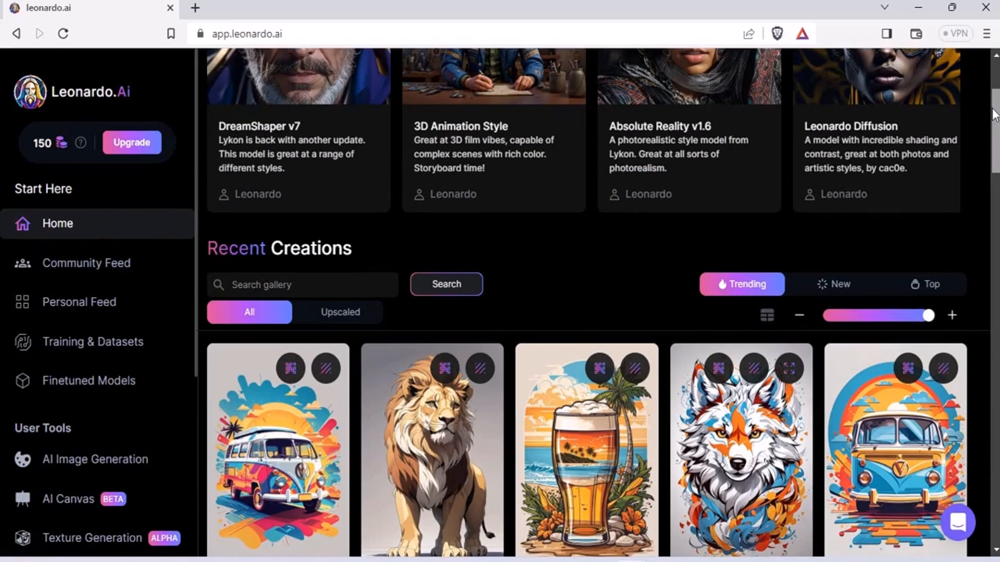
{"action": "left_click_drag", "start_coordinate": [994, 115], "coordinate": [972, 181]}
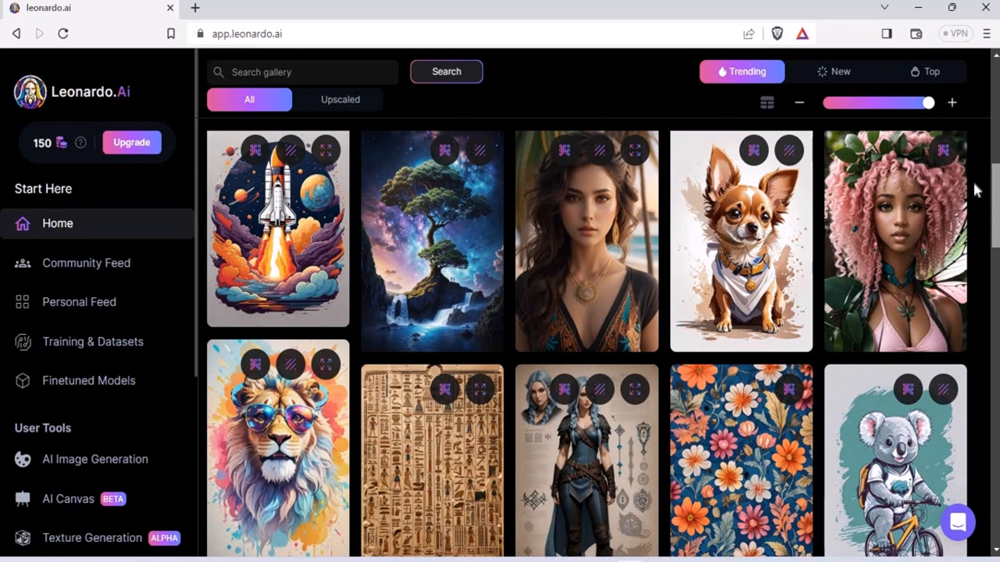
{"action": "scroll", "coordinate": [970, 186], "scroll_direction": "down", "scroll_amount": 2}
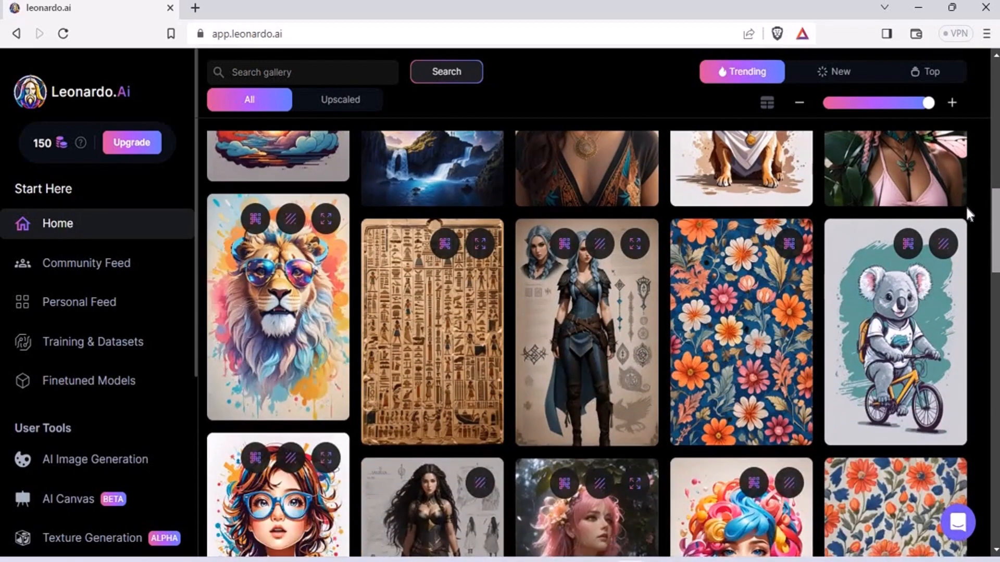
{"action": "scroll", "coordinate": [966, 201], "scroll_direction": "up", "scroll_amount": 10}
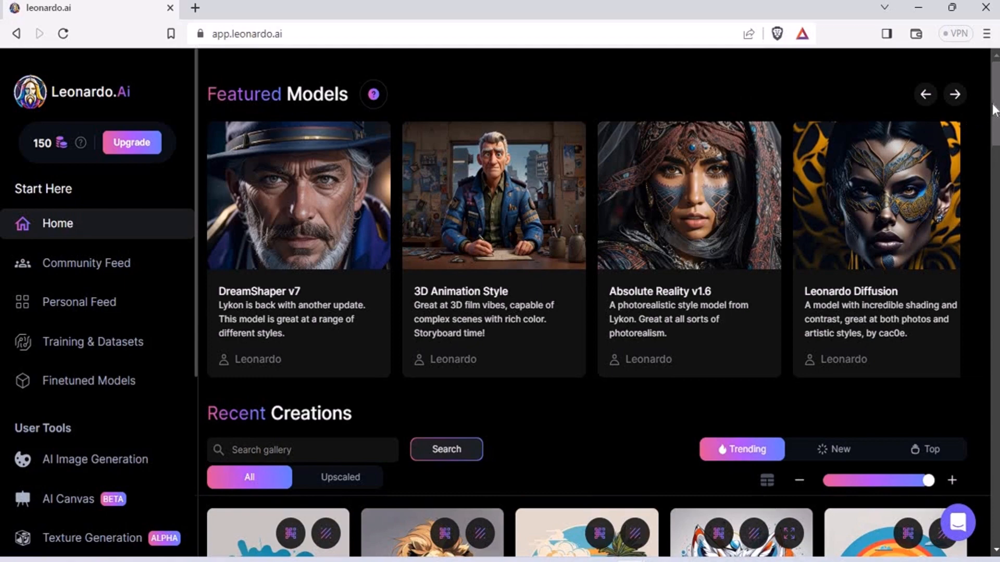
{"action": "left_click_drag", "start_coordinate": [994, 105], "coordinate": [980, 183]}
{"action": "scroll", "coordinate": [980, 182], "scroll_direction": "down", "scroll_amount": 3}
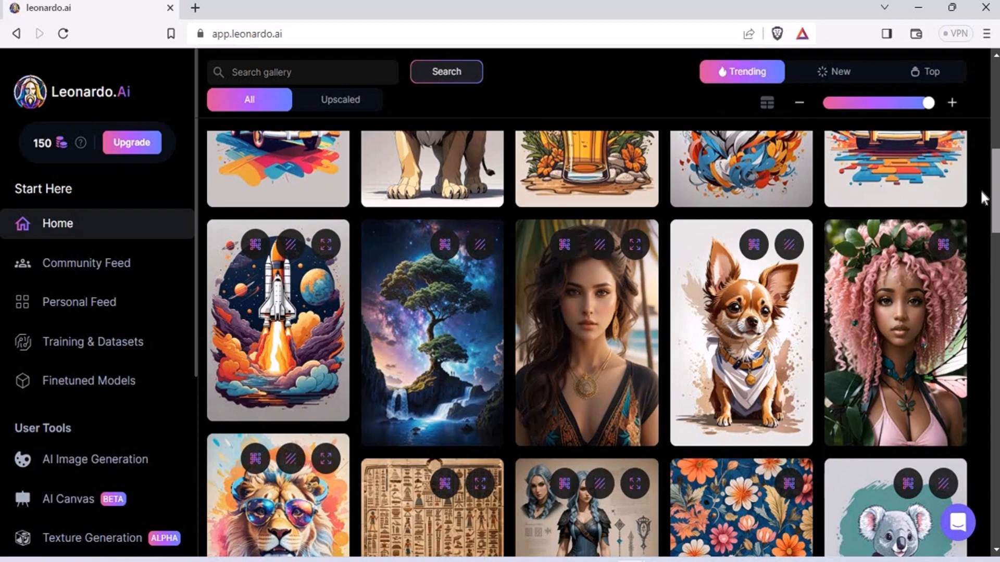
{"action": "scroll", "coordinate": [979, 198], "scroll_direction": "down", "scroll_amount": 5}
{"action": "scroll", "coordinate": [978, 241], "scroll_direction": "down", "scroll_amount": 5}
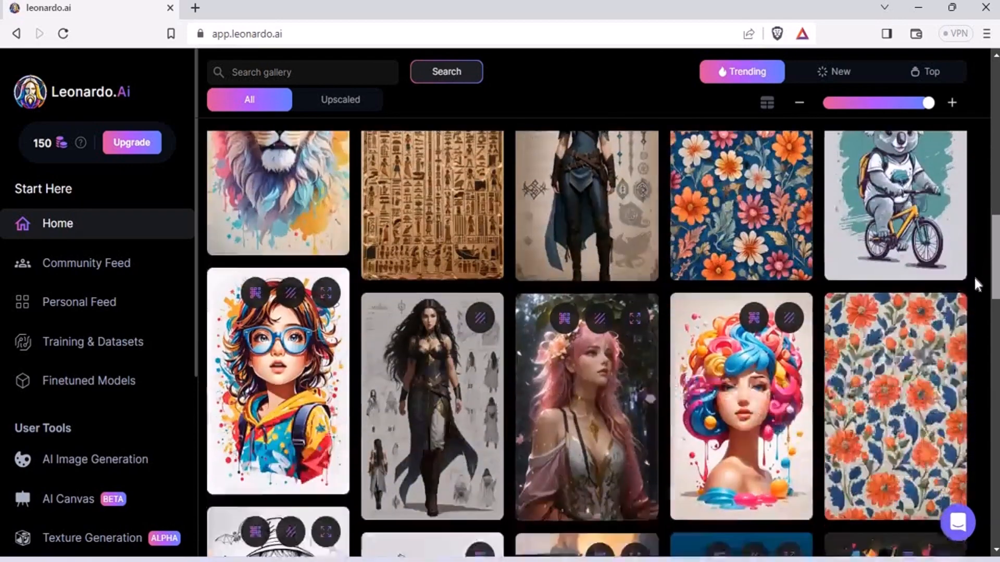
{"action": "scroll", "coordinate": [974, 276], "scroll_direction": "down", "scroll_amount": 3}
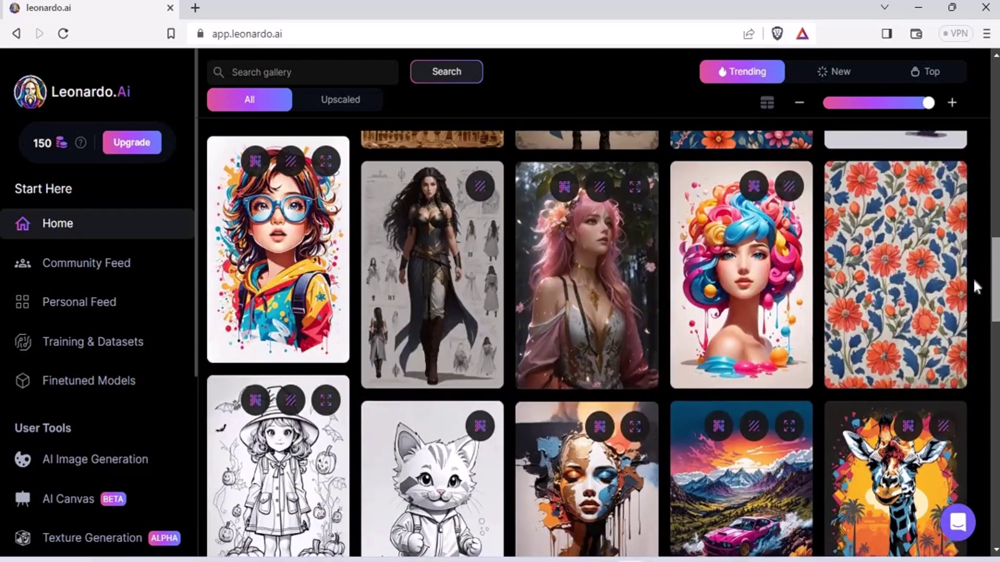
View the pink-haired woman image's full prompt and generation settings
{"action": "left_click", "coordinate": [593, 309]}
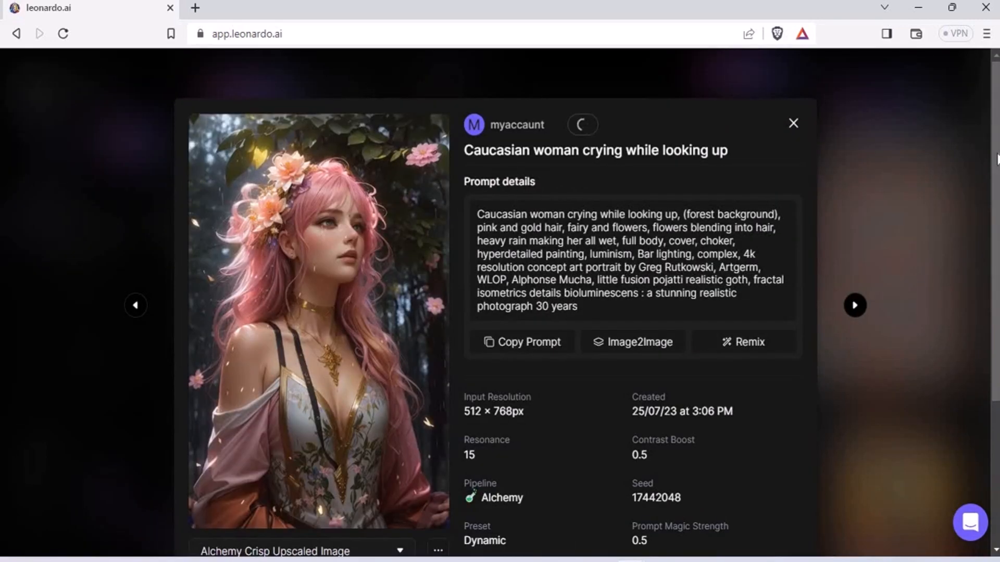
{"action": "scroll", "coordinate": [995, 193], "scroll_direction": "down", "scroll_amount": 1}
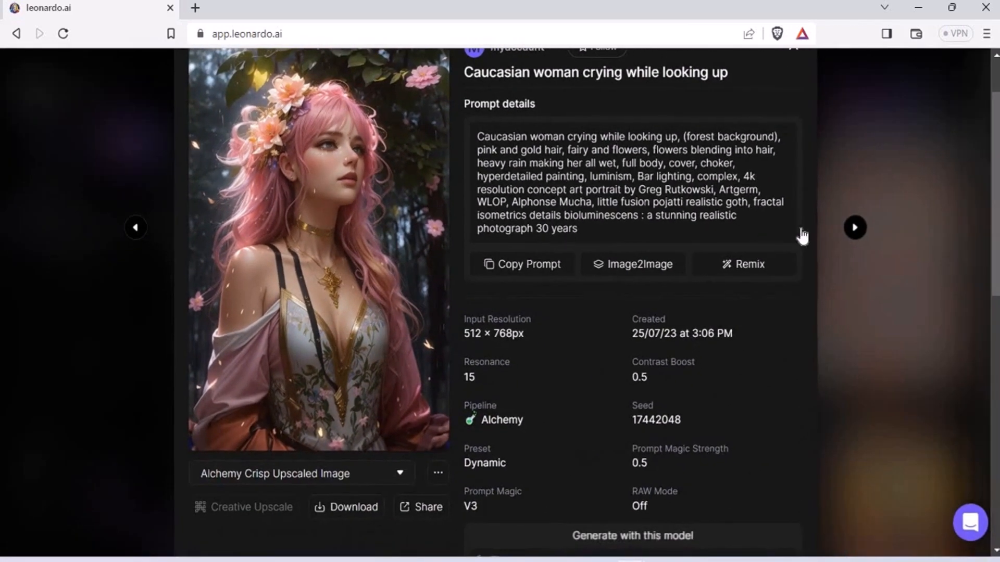
Leave the pink-haired woman details and view the drifting-car T-shirt design's prompt and settings
{"action": "left_click", "coordinate": [878, 266]}
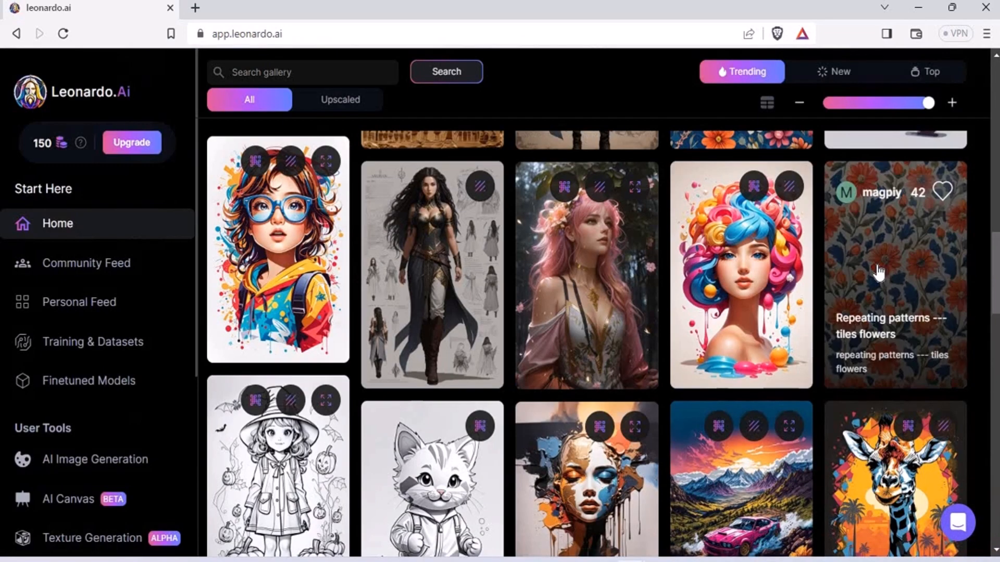
{"action": "scroll", "coordinate": [761, 249], "scroll_direction": "down", "scroll_amount": 4}
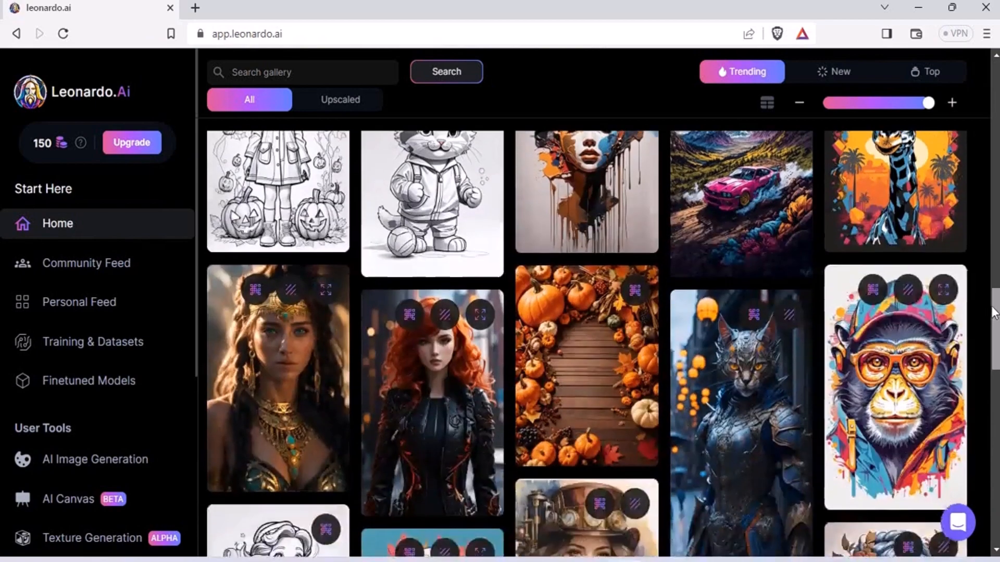
{"action": "scroll", "coordinate": [762, 248], "scroll_direction": "up", "scroll_amount": 1}
{"action": "left_click", "coordinate": [759, 248]}
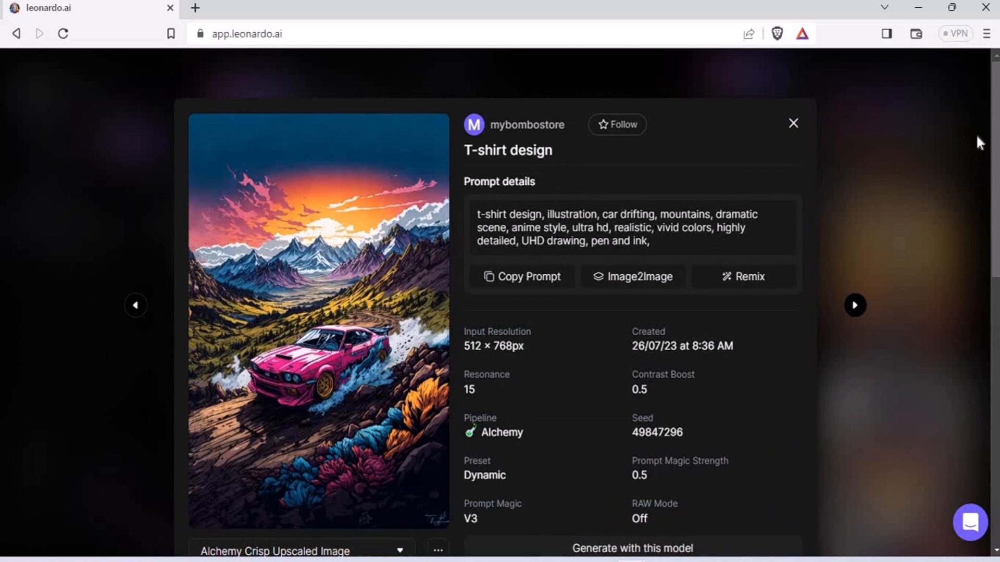
{"action": "scroll", "coordinate": [995, 173], "scroll_direction": "down", "scroll_amount": 1}
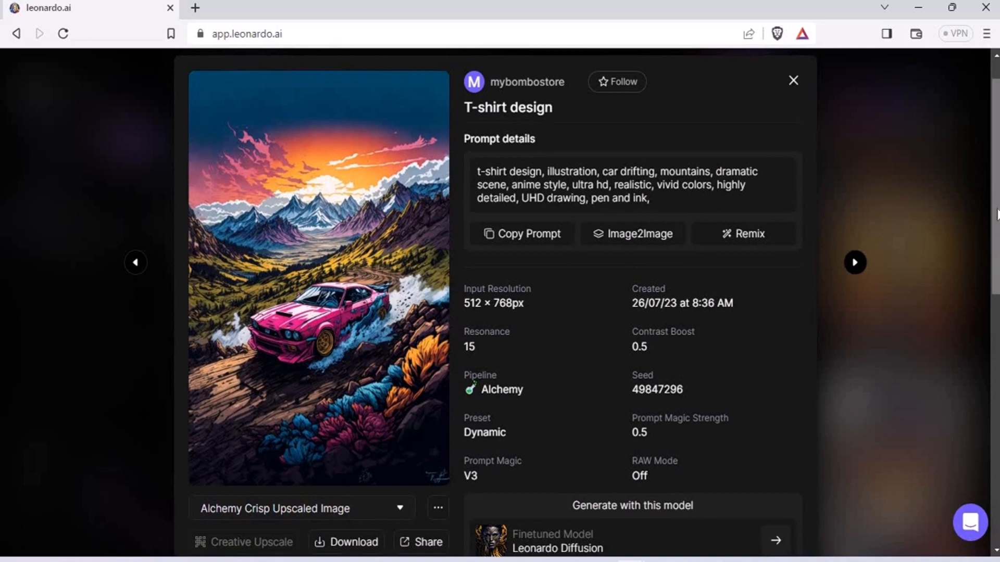
{"action": "scroll", "coordinate": [371, 429], "scroll_direction": "down", "scroll_amount": 2}
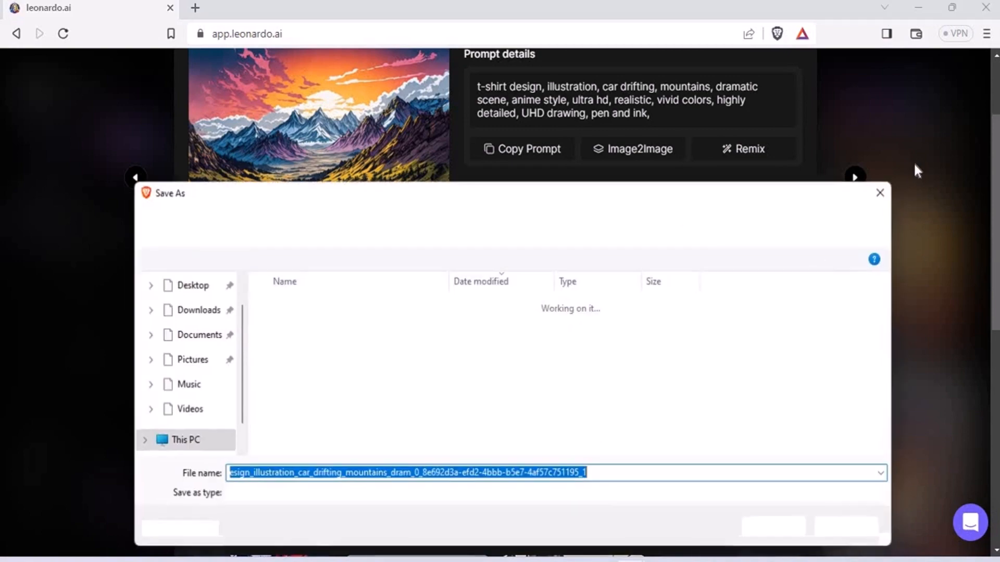
Dismiss the Save As dialog without downloading and return to the gallery
{"action": "left_click", "coordinate": [880, 190]}
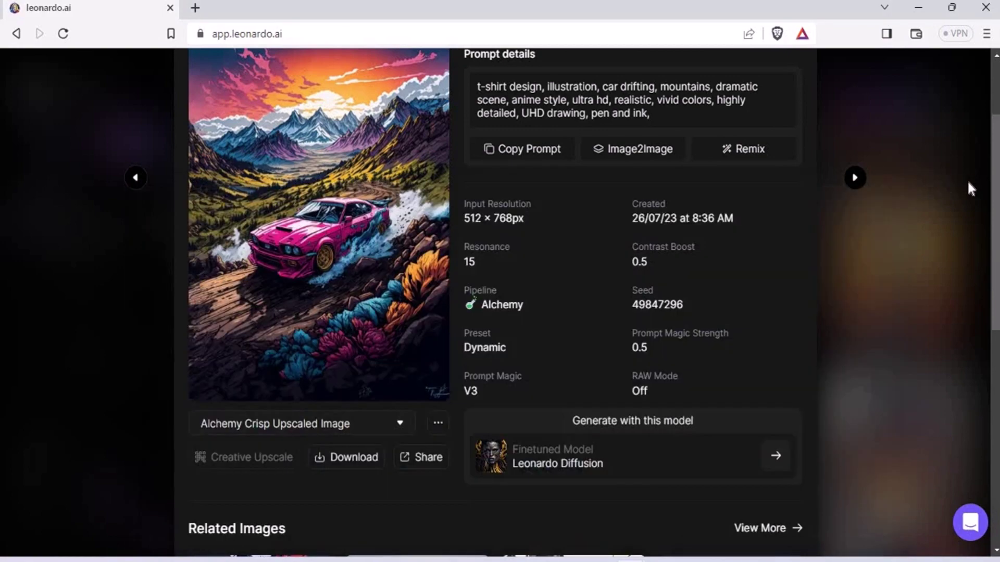
{"action": "left_click", "coordinate": [988, 220]}
{"action": "mouse_move", "coordinate": [994, 301]}
{"action": "left_mouse_down"}
{"action": "mouse_move", "coordinate": [990, 334]}
{"action": "mouse_move", "coordinate": [4, 121]}
{"action": "left_mouse_up"}
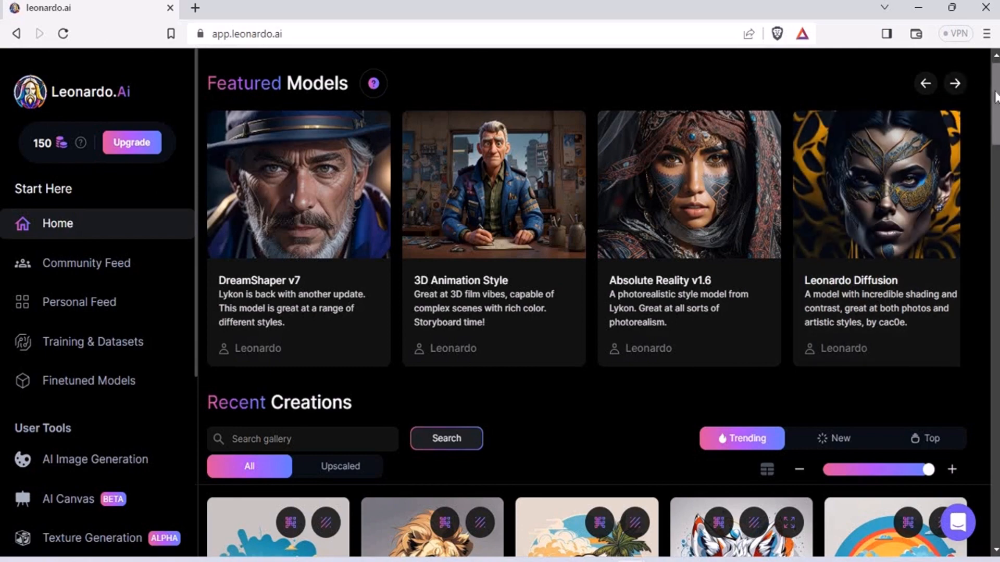
{"action": "scroll", "coordinate": [998, 143], "scroll_direction": "down", "scroll_amount": 2}
{"action": "scroll", "coordinate": [998, 143], "scroll_direction": "down", "scroll_amount": 3}
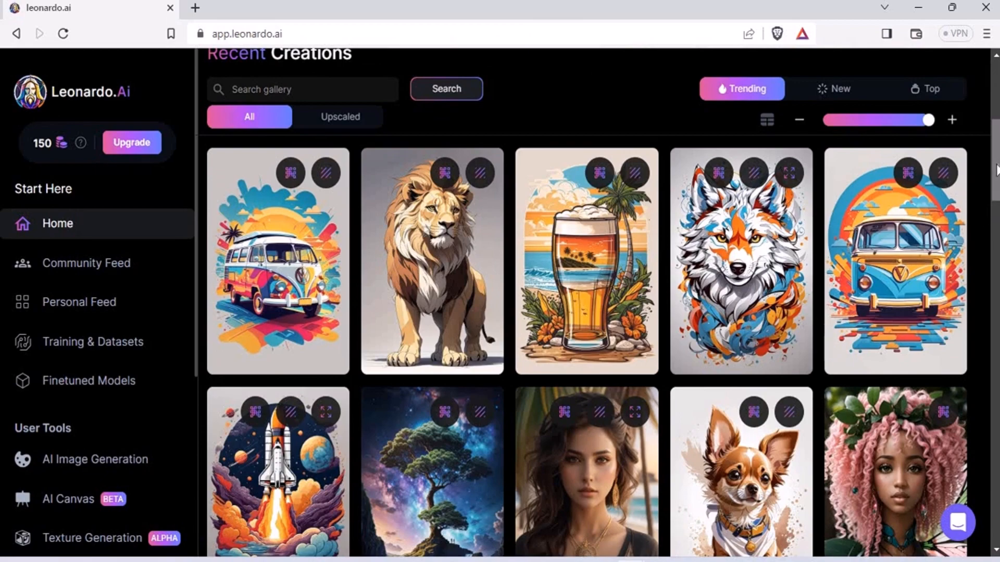
{"action": "scroll", "coordinate": [992, 250], "scroll_direction": "down", "scroll_amount": 5}
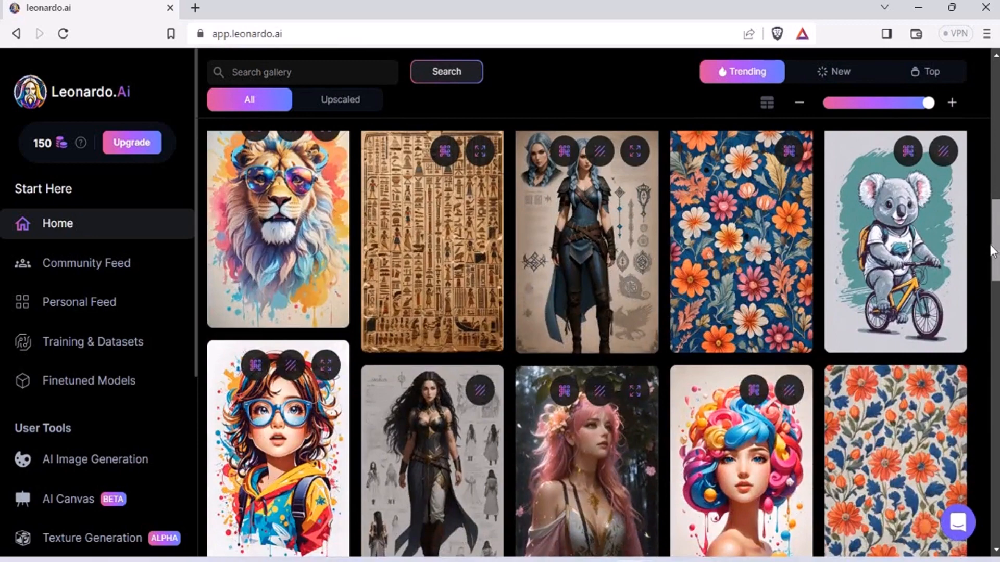
{"action": "scroll", "coordinate": [992, 250], "scroll_direction": "up", "scroll_amount": 10}
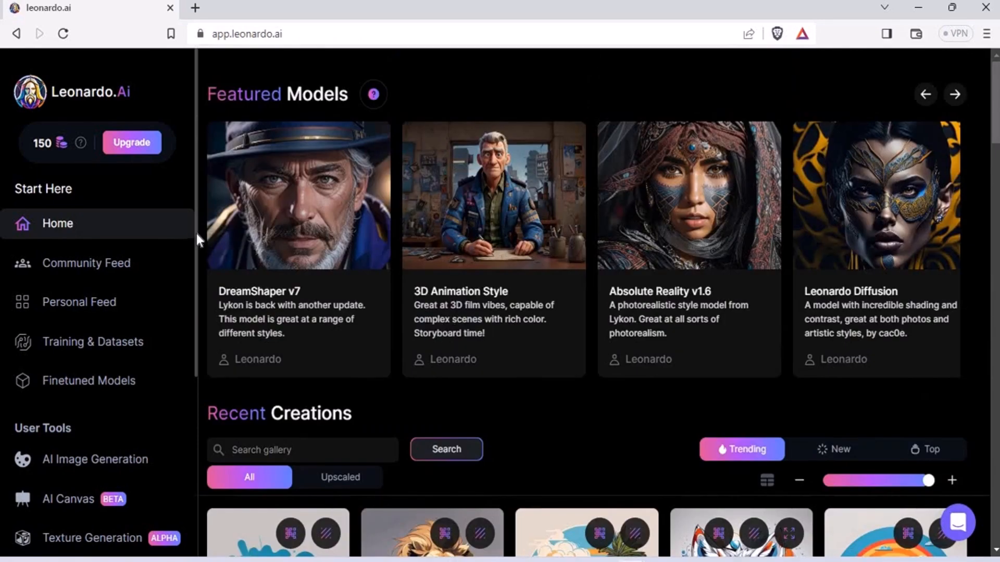
{"action": "scroll", "coordinate": [198, 261], "scroll_direction": "down", "scroll_amount": 1}
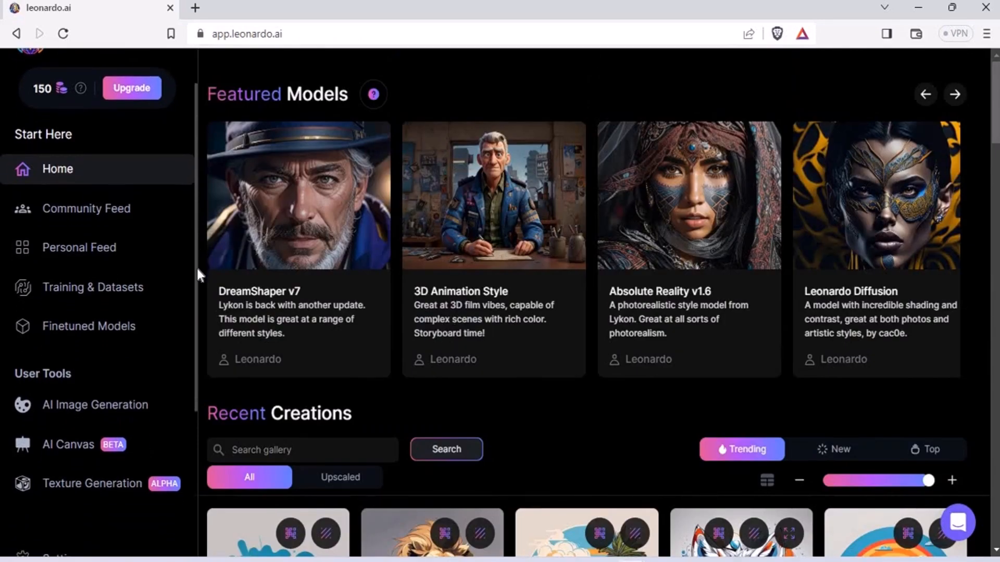
{"action": "scroll", "coordinate": [197, 302], "scroll_direction": "down", "scroll_amount": 2}
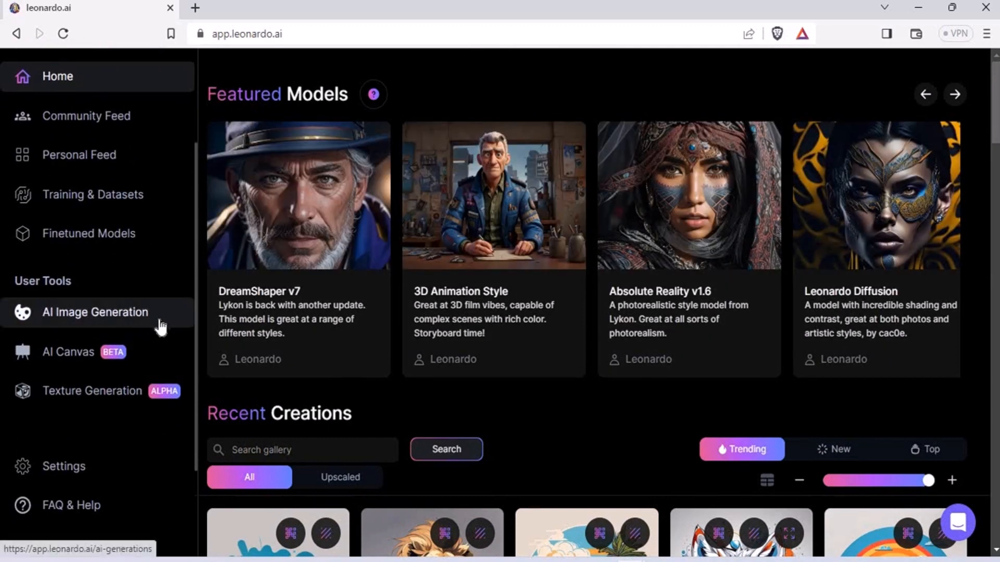
{"action": "scroll", "coordinate": [194, 359], "scroll_direction": "down", "scroll_amount": 1}
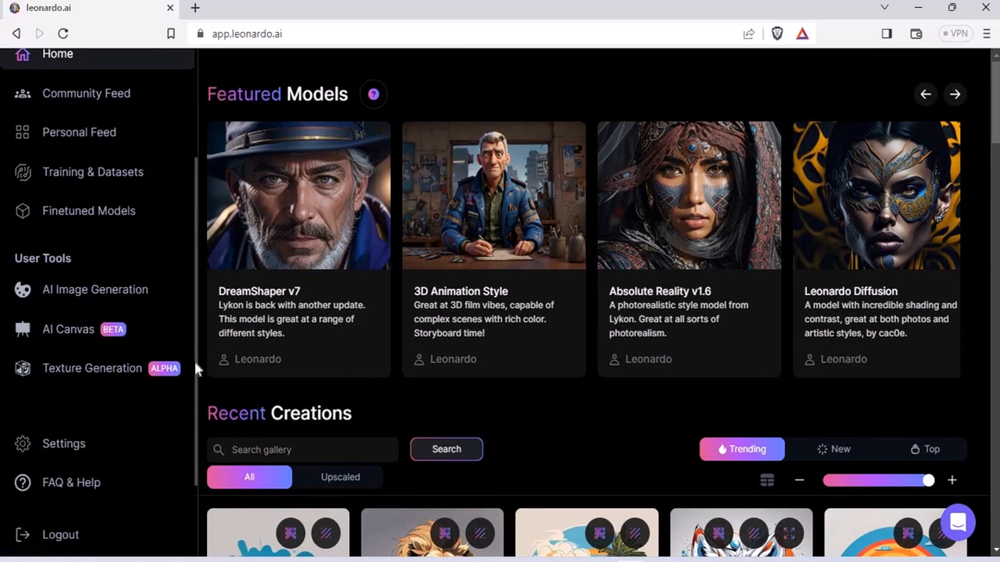
{"action": "scroll", "coordinate": [195, 361], "scroll_direction": "down", "scroll_amount": 2}
{"action": "scroll", "coordinate": [187, 382], "scroll_direction": "up", "scroll_amount": 5}
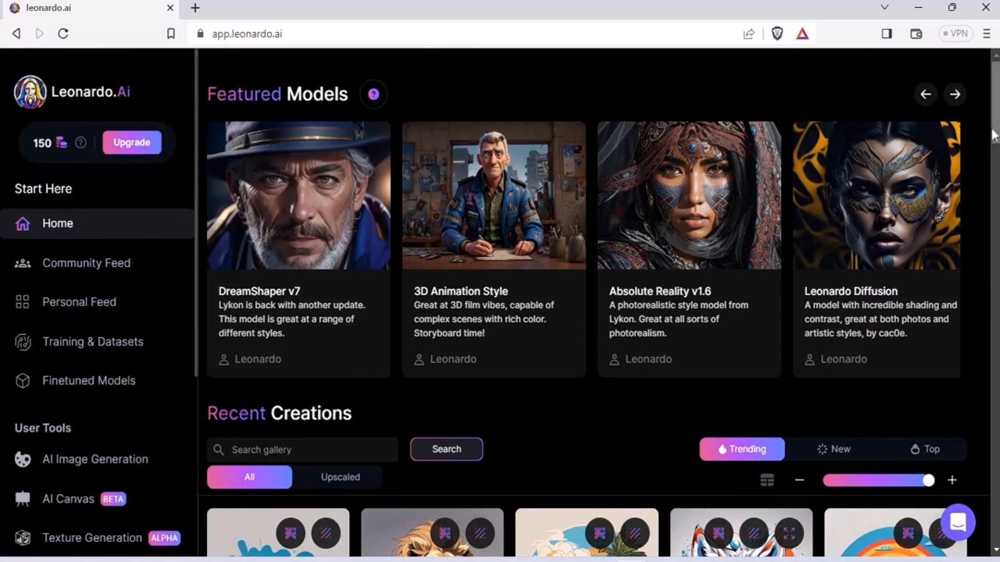
{"action": "scroll", "coordinate": [986, 172], "scroll_direction": "down", "scroll_amount": 3}
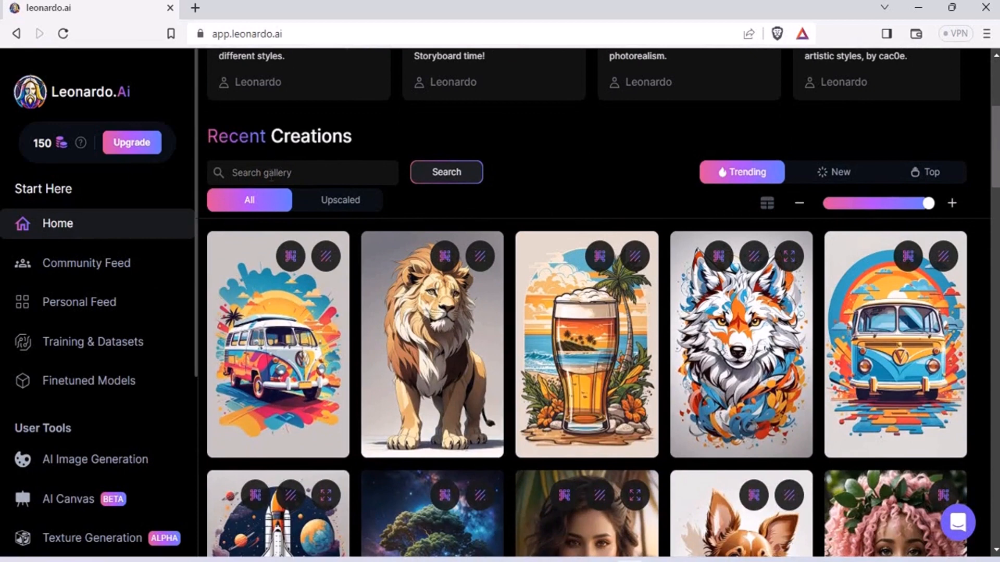
Search the gallery for 'lion' and view the samurai lion's prompt and negative prompt
{"action": "left_click", "coordinate": [266, 175]}
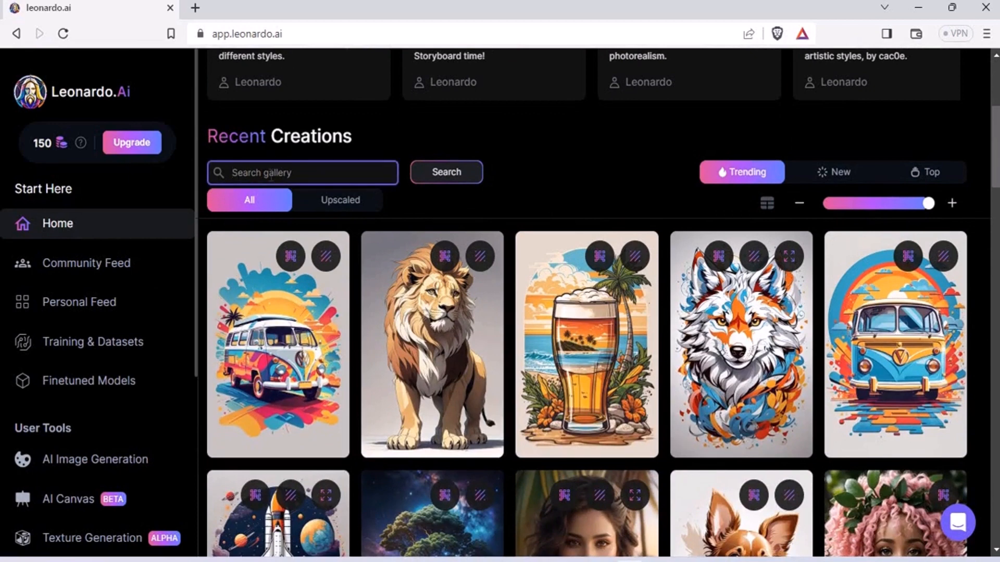
{"action": "type", "text": "lion"}
{"action": "left_click", "coordinate": [456, 178]}
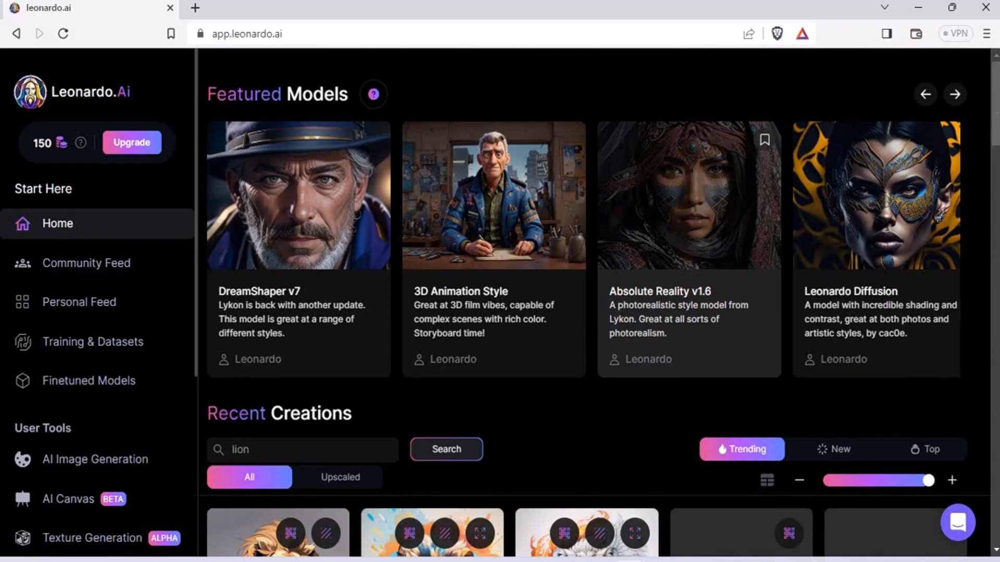
{"action": "left_click_drag", "start_coordinate": [993, 117], "coordinate": [994, 176]}
{"action": "scroll", "coordinate": [988, 178], "scroll_direction": "down", "scroll_amount": 2}
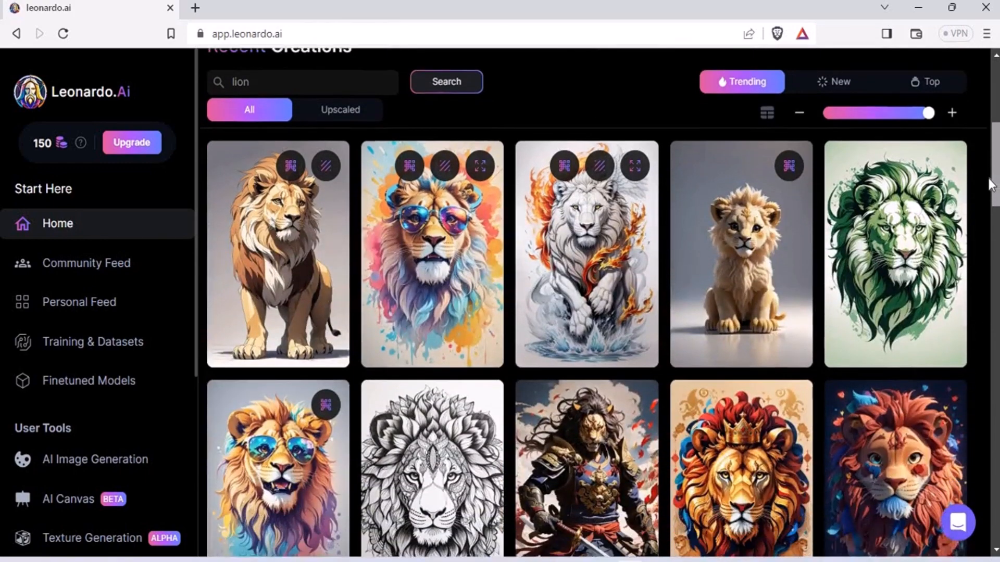
{"action": "scroll", "coordinate": [980, 201], "scroll_direction": "down", "scroll_amount": 3}
{"action": "mouse_move", "coordinate": [587, 295]}
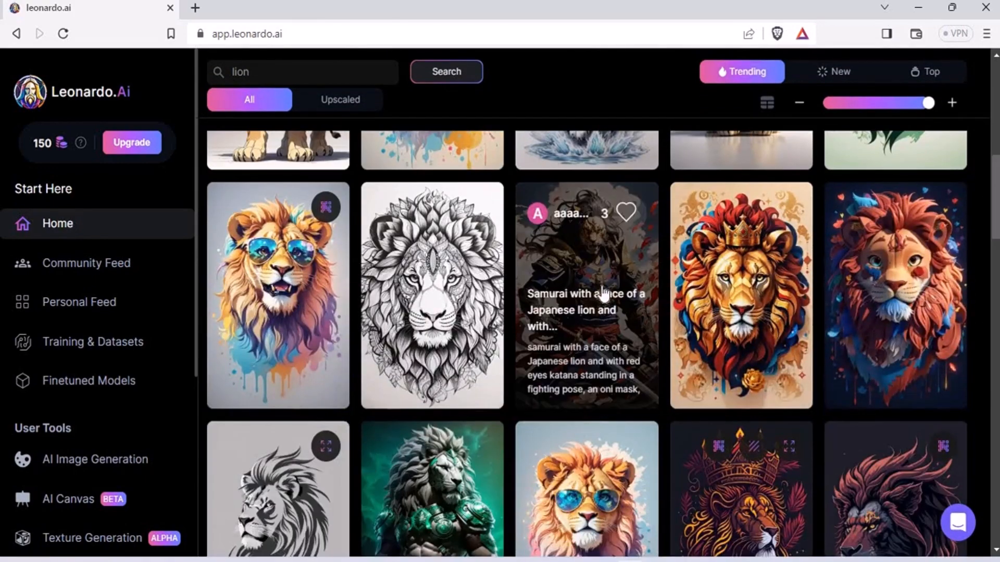
{"action": "left_click", "coordinate": [609, 251]}
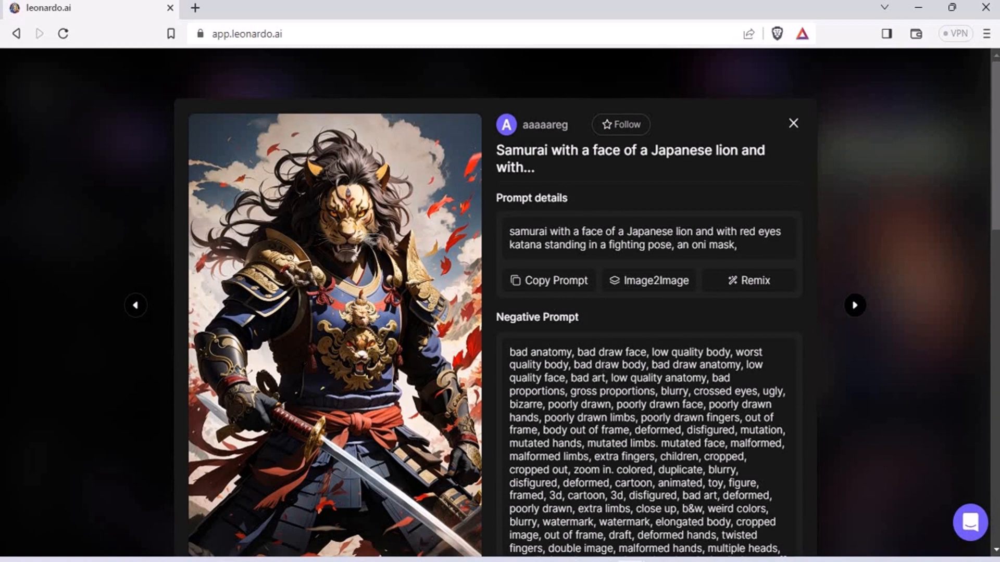
Close the samurai lion details before heading to AI Image Generation
{"action": "left_click", "coordinate": [938, 320]}
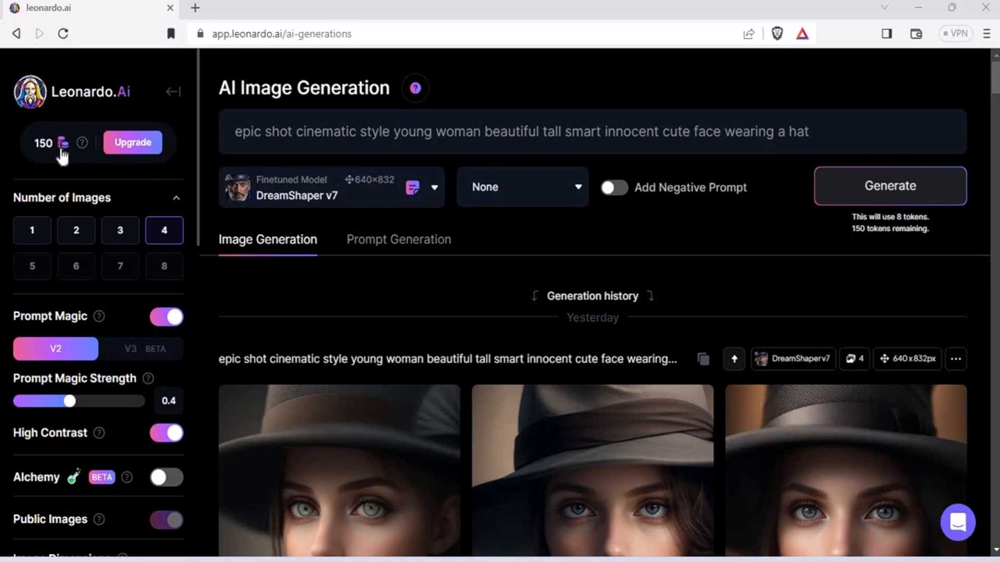
Compare token costs for 1-3 images and keep the image count at four
{"action": "left_click", "coordinate": [39, 237]}
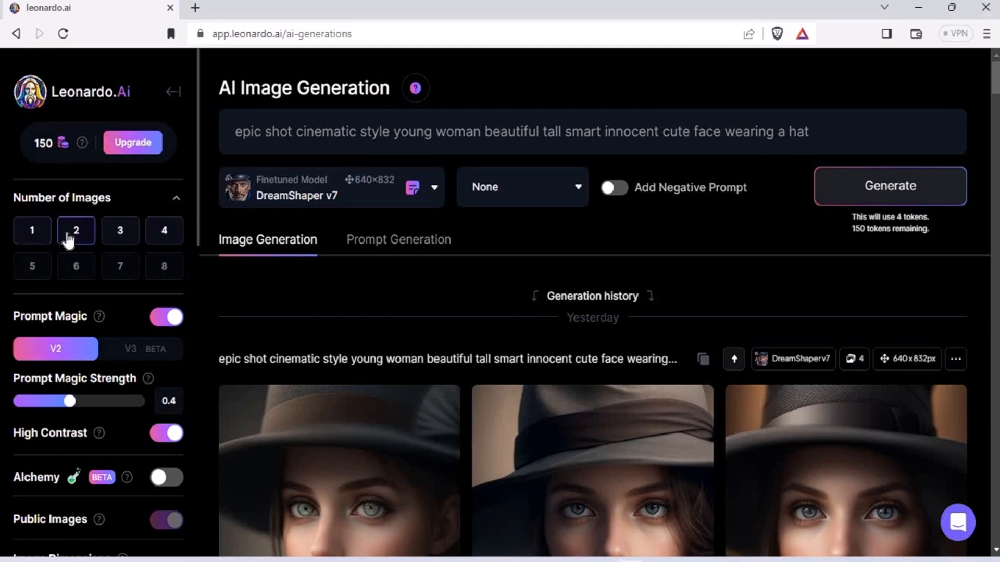
{"action": "left_click", "coordinate": [119, 237]}
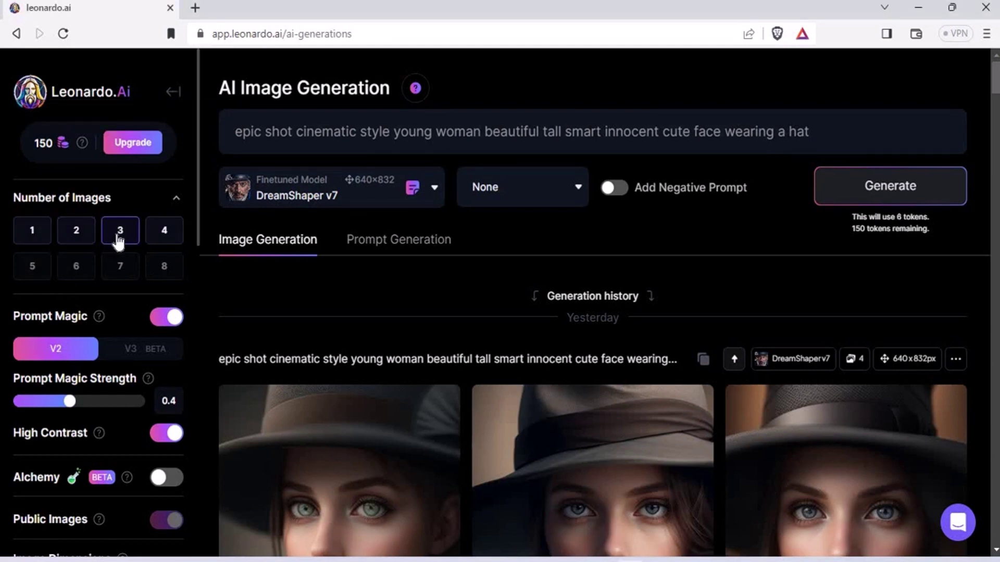
{"action": "left_click", "coordinate": [161, 237]}
Raise Prompt Magic Strength from 0.4 to 0.55
{"action": "mouse_move", "coordinate": [71, 401]}
{"action": "left_mouse_down"}
{"action": "mouse_move", "coordinate": [117, 401]}
{"action": "mouse_move", "coordinate": [144, 416]}
{"action": "left_mouse_up"}
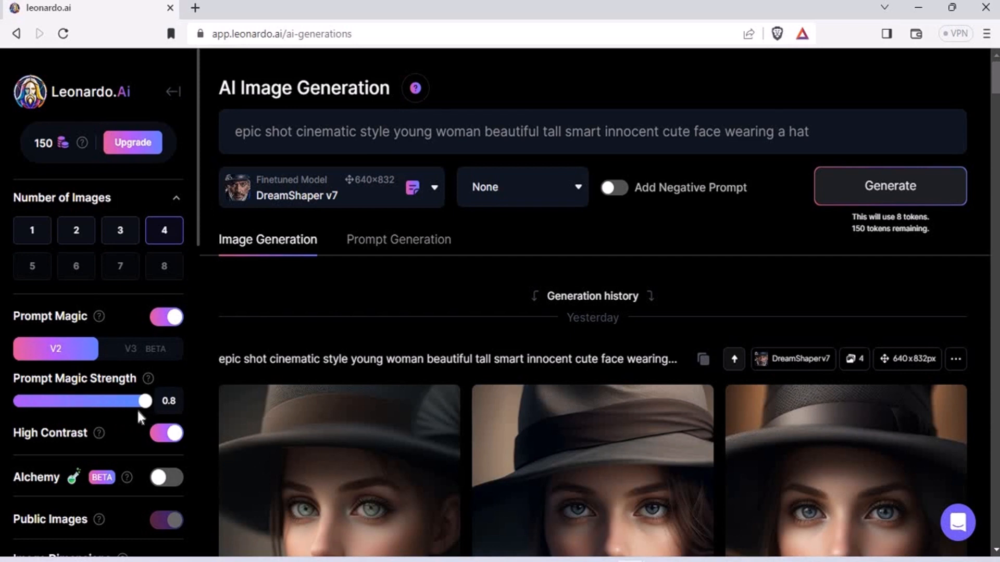
{"action": "left_click_drag", "start_coordinate": [139, 407], "coordinate": [98, 406]}
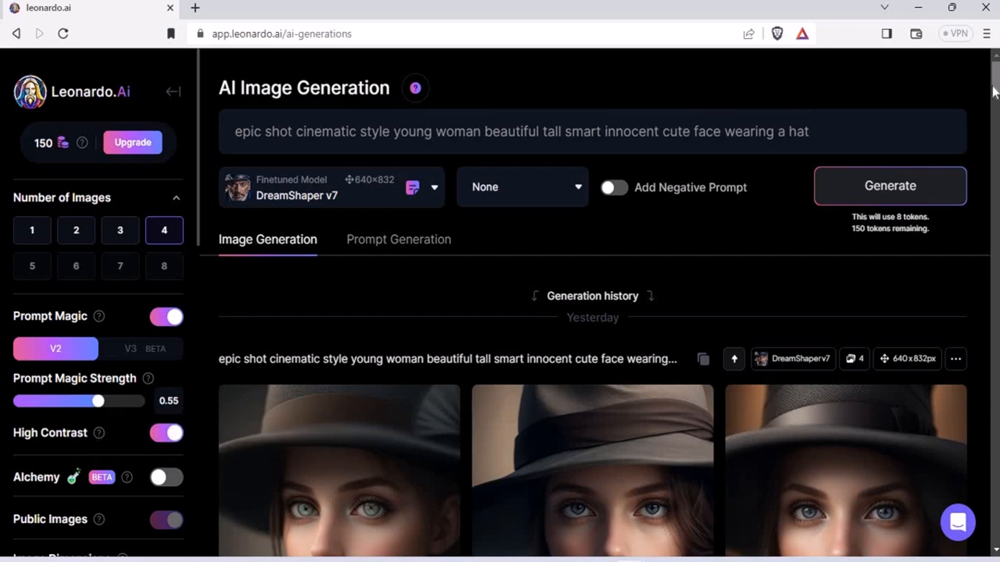
{"action": "scroll", "coordinate": [996, 86], "scroll_direction": "down", "scroll_amount": 4}
{"action": "scroll", "coordinate": [736, 113], "scroll_direction": "up", "scroll_amount": 2}
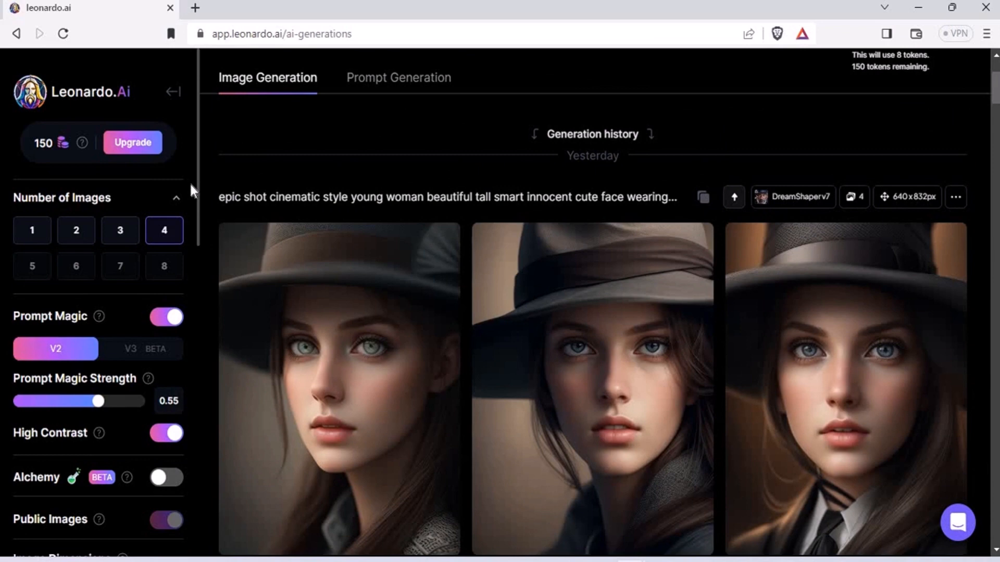
{"action": "mouse_move", "coordinate": [197, 181]}
{"action": "left_mouse_down"}
{"action": "mouse_move", "coordinate": [186, 506]}
{"action": "mouse_move", "coordinate": [188, 328]}
{"action": "left_mouse_up"}
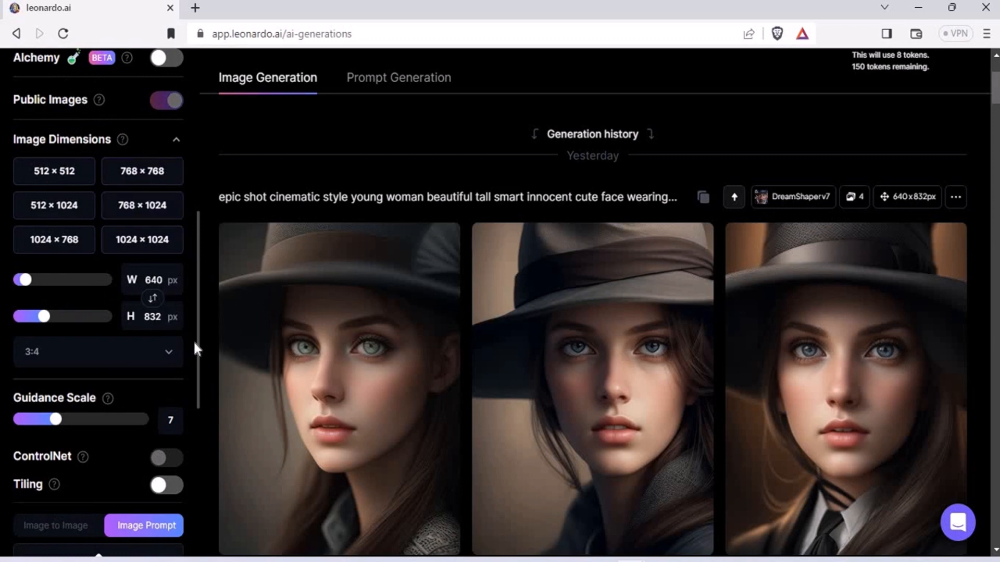
{"action": "triple_click", "coordinate": [199, 363]}
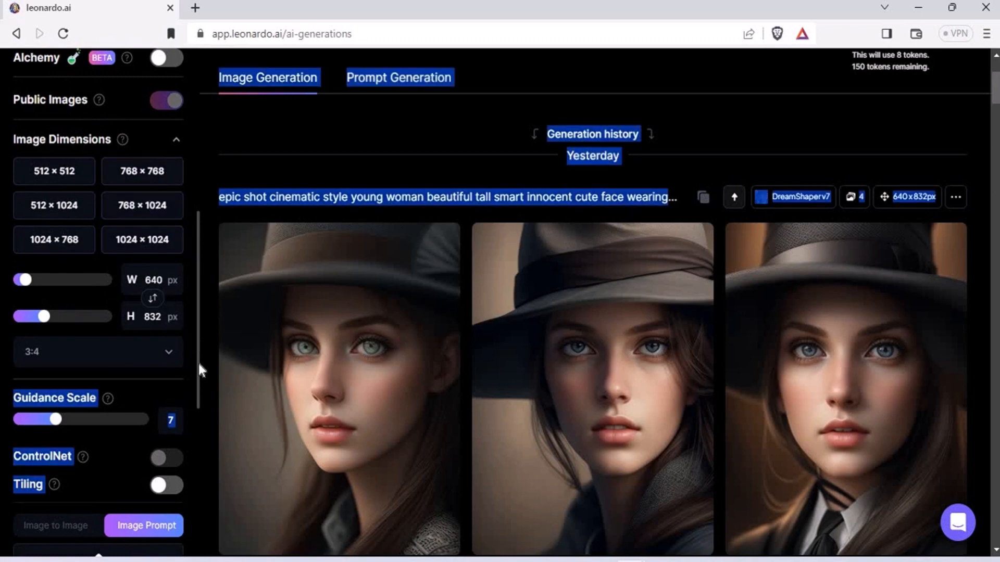
{"action": "left_click", "coordinate": [192, 355]}
{"action": "left_click", "coordinate": [168, 356]}
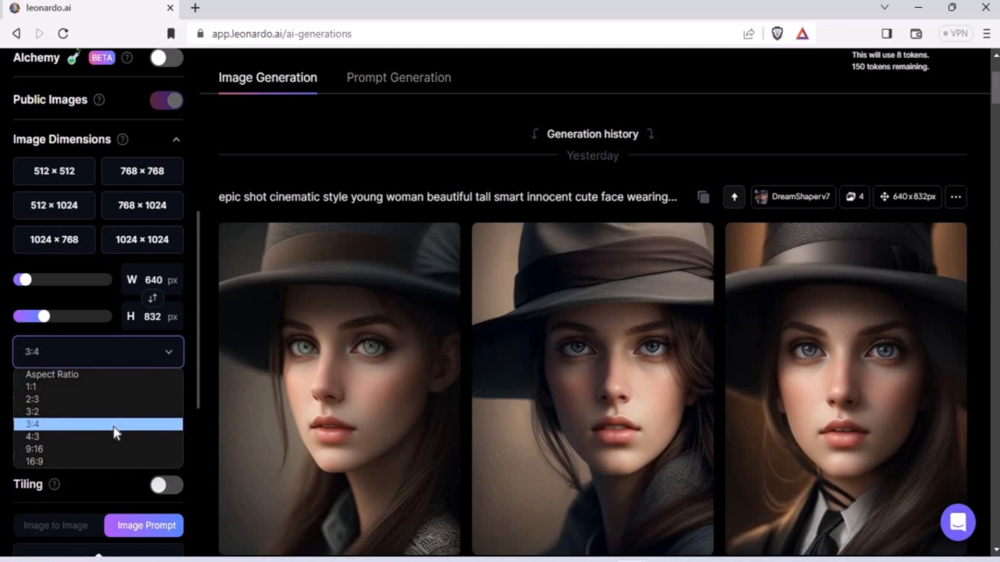
{"action": "left_click", "coordinate": [141, 359]}
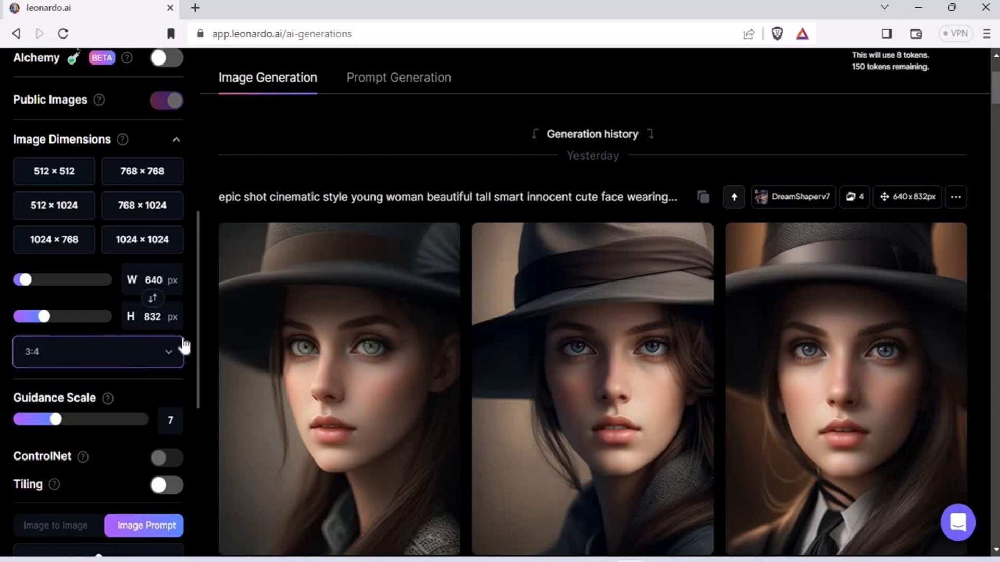
{"action": "left_click_drag", "start_coordinate": [197, 323], "coordinate": [201, 500]}
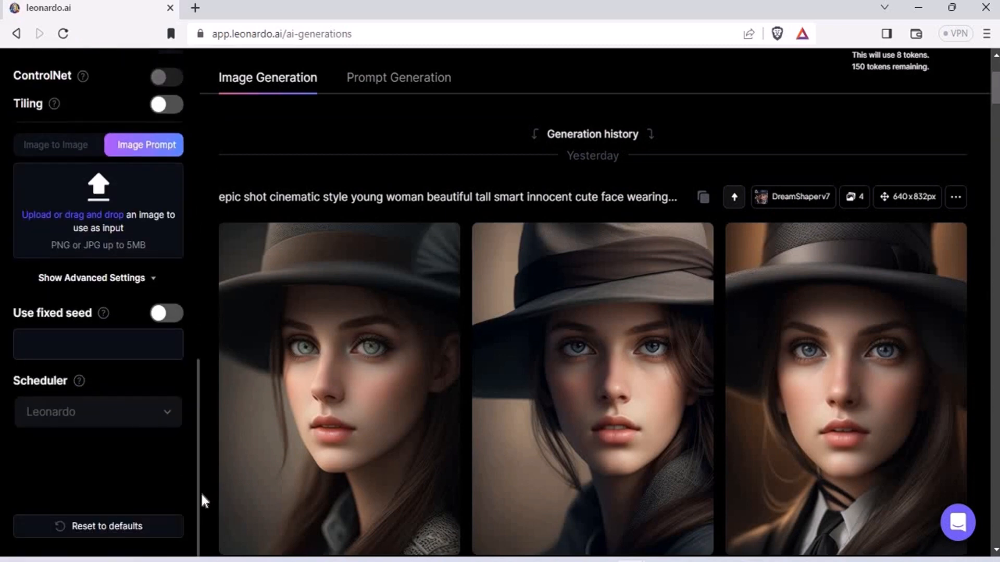
{"action": "scroll", "coordinate": [175, 93], "scroll_direction": "up", "scroll_amount": 4}
{"action": "scroll", "coordinate": [175, 93], "scroll_direction": "up", "scroll_amount": 6}
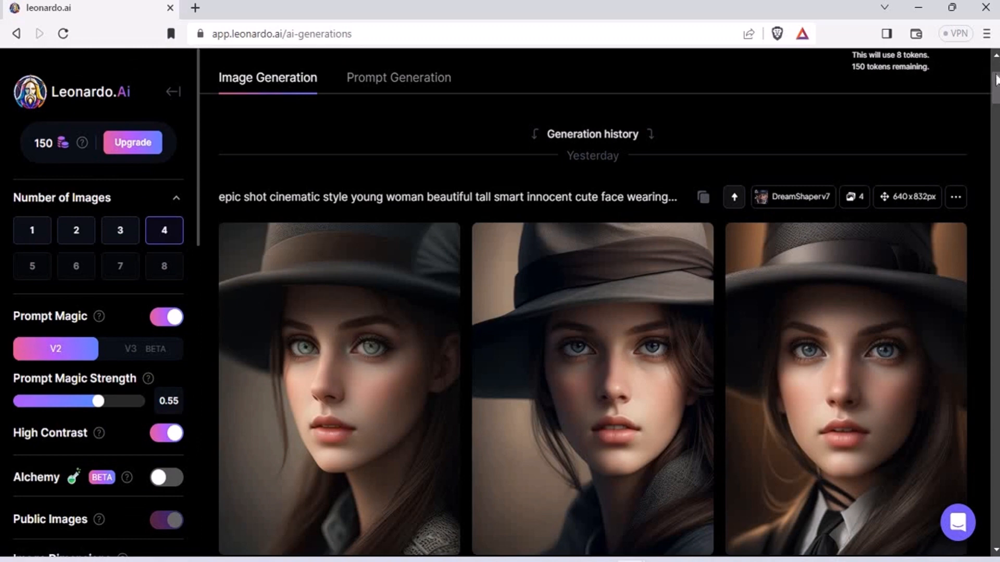
{"action": "scroll", "coordinate": [997, 78], "scroll_direction": "up", "scroll_amount": 2}
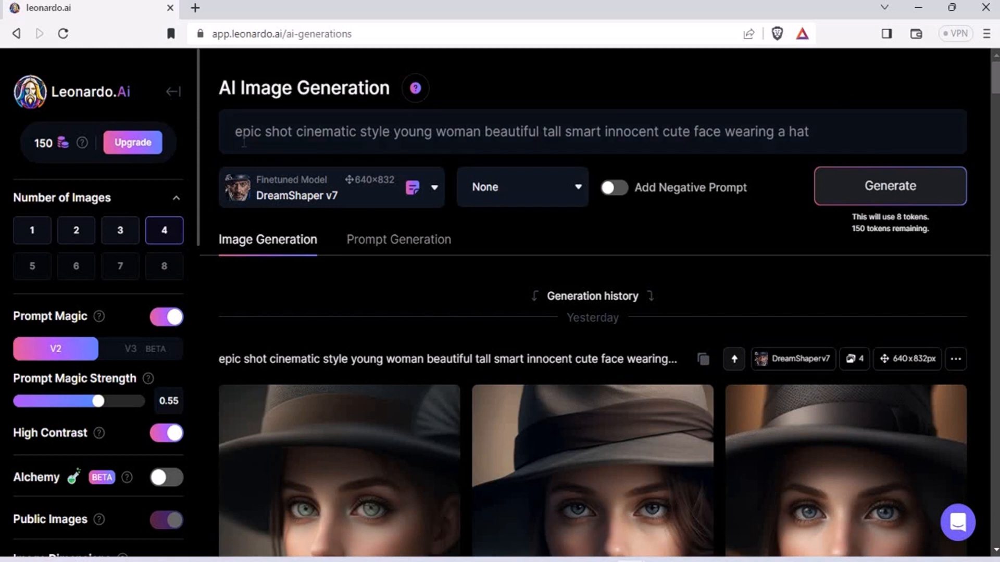
{"action": "left_click_drag", "start_coordinate": [236, 133], "coordinate": [654, 137]}
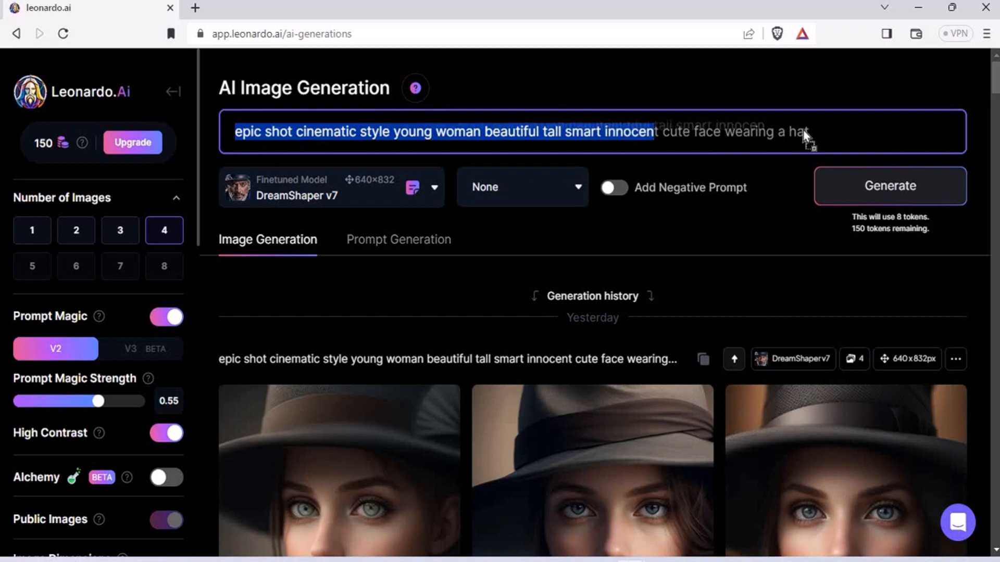
{"action": "left_click", "coordinate": [853, 129]}
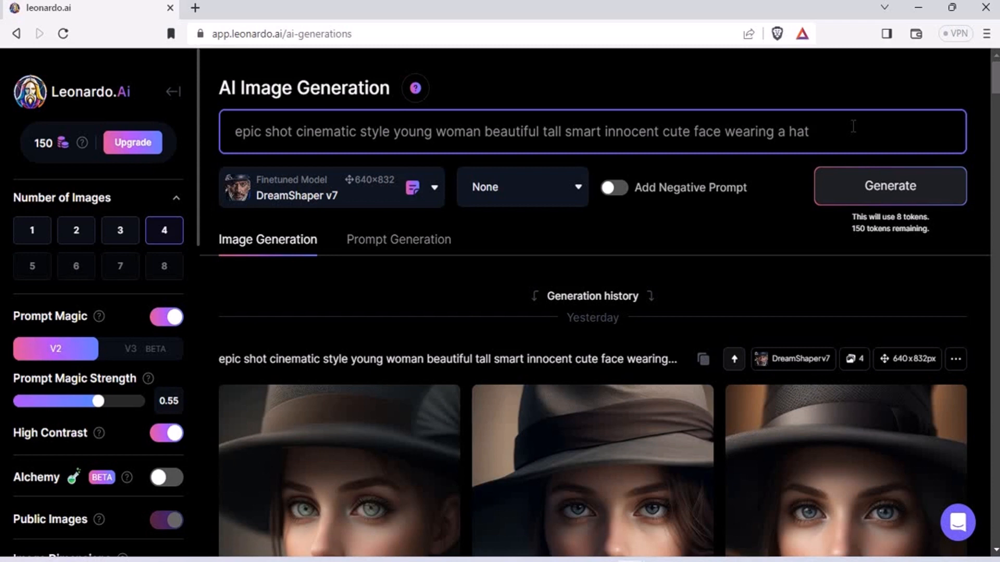
{"action": "left_click", "coordinate": [614, 189]}
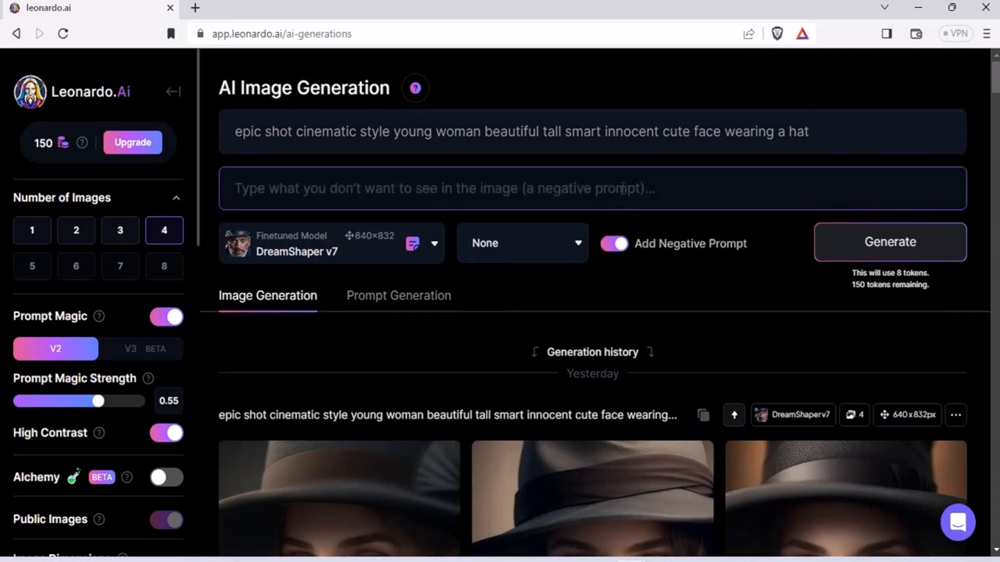
{"action": "left_click", "coordinate": [617, 244]}
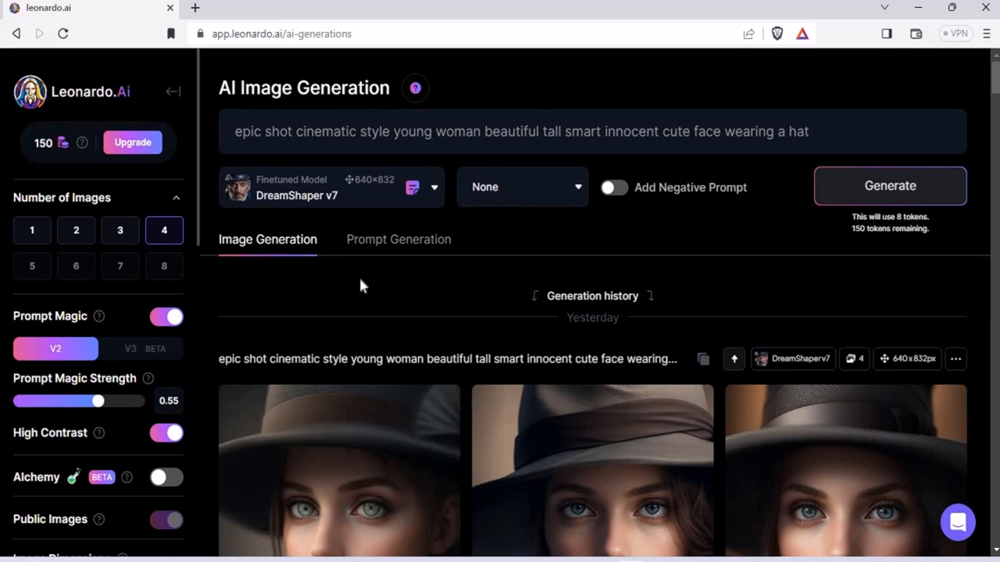
{"action": "scroll", "coordinate": [995, 96], "scroll_direction": "down", "scroll_amount": 1}
{"action": "scroll", "coordinate": [996, 96], "scroll_direction": "down", "scroll_amount": 2}
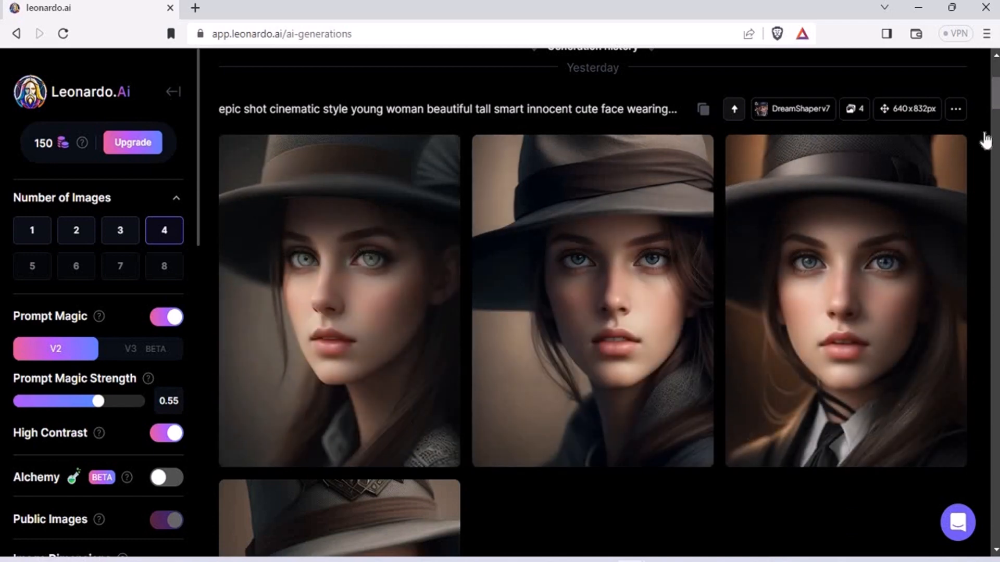
{"action": "scroll", "coordinate": [995, 102], "scroll_direction": "down", "scroll_amount": 1}
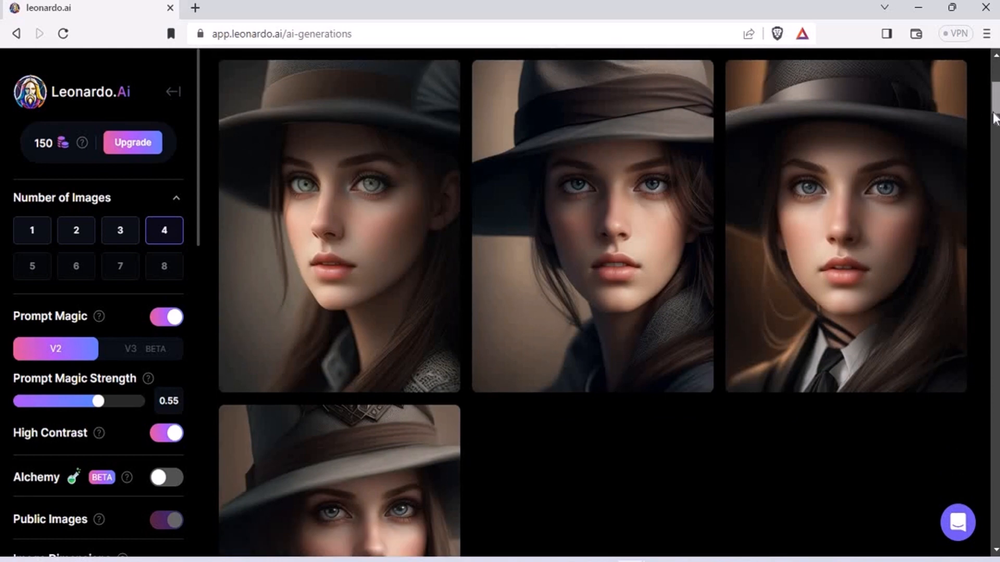
{"action": "left_click_drag", "start_coordinate": [994, 101], "coordinate": [992, 143]}
{"action": "scroll", "coordinate": [991, 140], "scroll_direction": "down", "scroll_amount": 1}
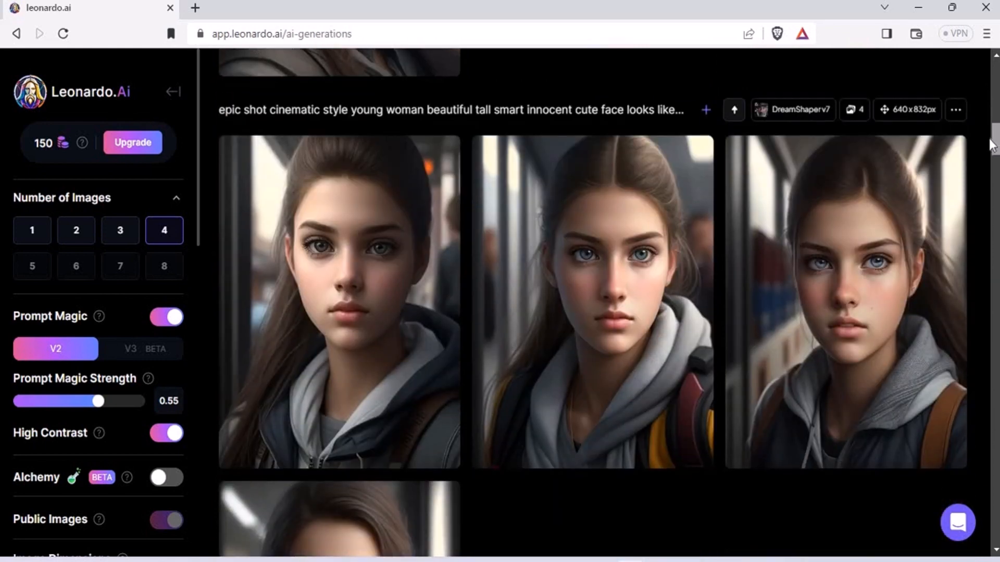
View the second young-woman portrait at full size and return to the generation gallery
{"action": "left_click_drag", "start_coordinate": [312, 97], "coordinate": [582, 99]}
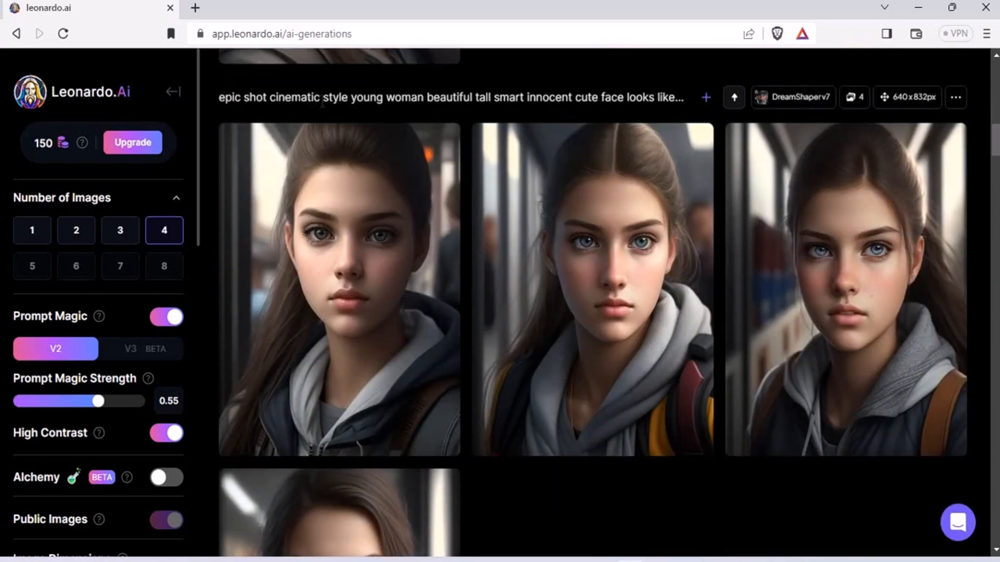
{"action": "left_click", "coordinate": [583, 103]}
{"action": "scroll", "coordinate": [996, 142], "scroll_direction": "down", "scroll_amount": 1}
{"action": "mouse_move", "coordinate": [592, 289]}
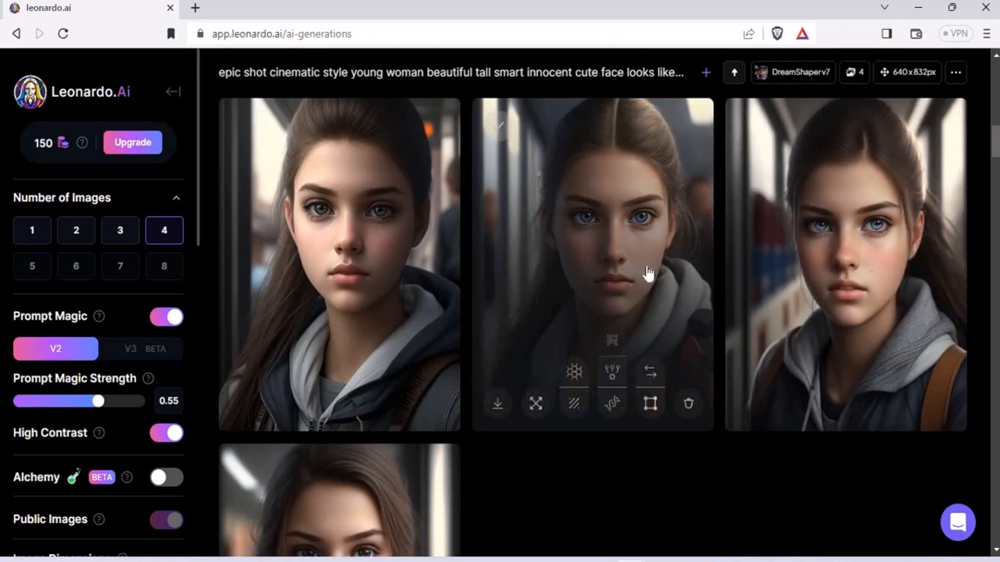
{"action": "left_click", "coordinate": [646, 266]}
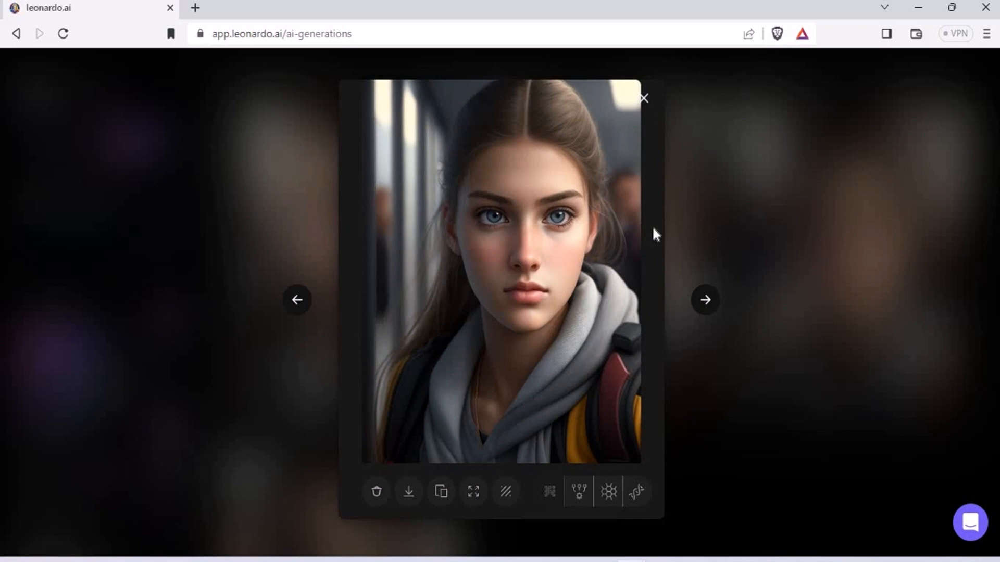
{"action": "left_click", "coordinate": [785, 287]}
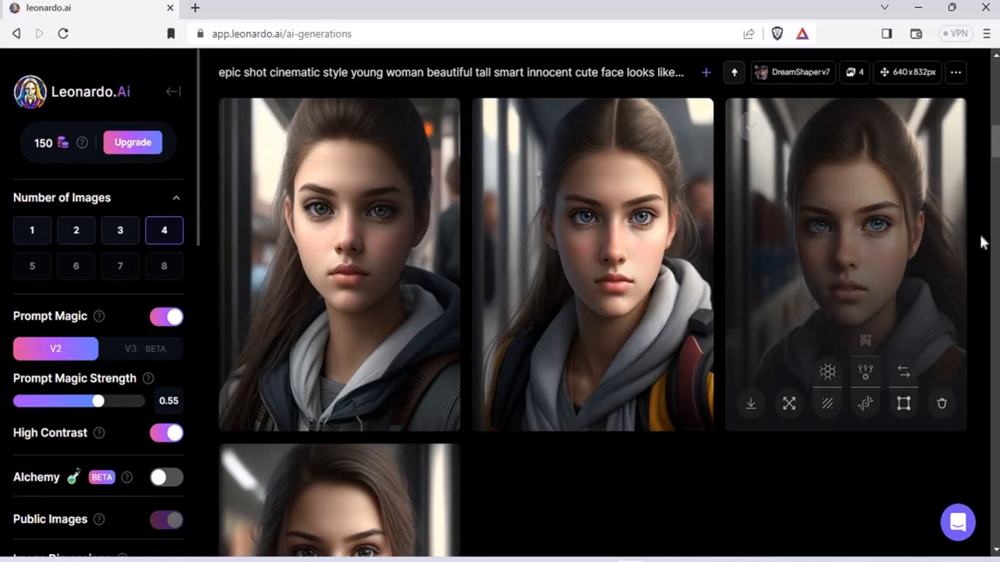
{"action": "scroll", "coordinate": [980, 228], "scroll_direction": "down", "scroll_amount": 5}
{"action": "scroll", "coordinate": [976, 220], "scroll_direction": "down", "scroll_amount": 5}
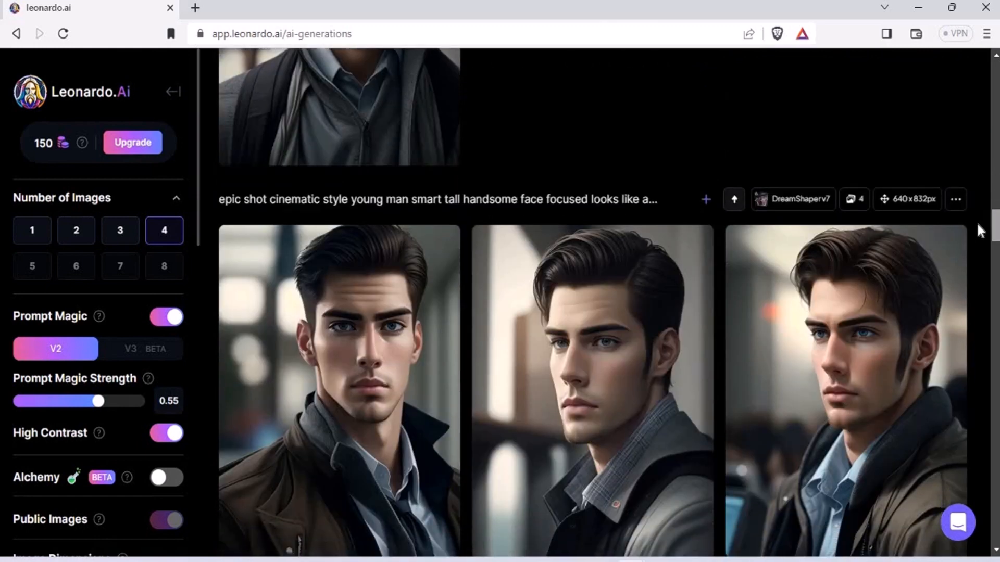
{"action": "scroll", "coordinate": [977, 222], "scroll_direction": "down", "scroll_amount": 3}
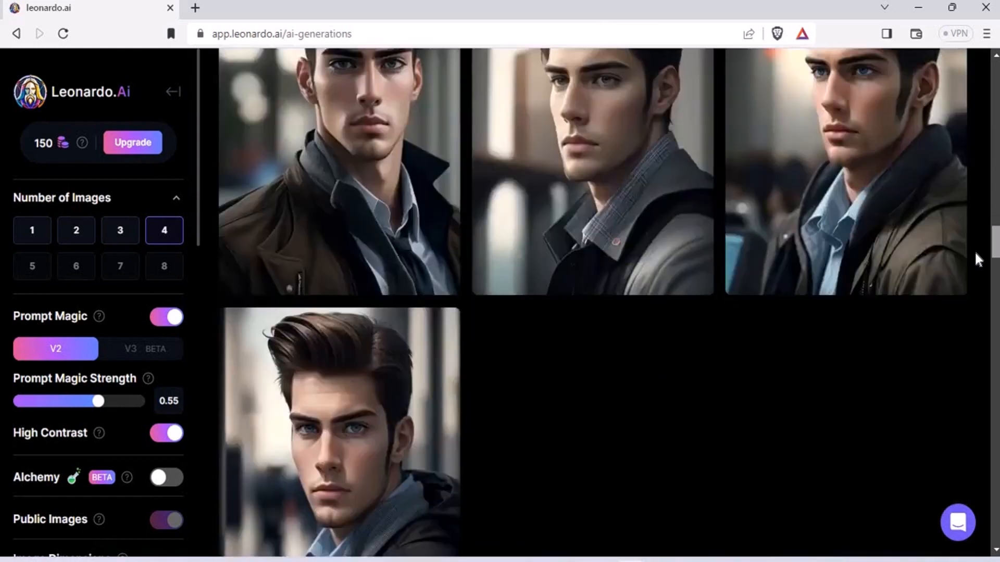
{"action": "scroll", "coordinate": [974, 251], "scroll_direction": "down", "scroll_amount": 4}
{"action": "scroll", "coordinate": [972, 259], "scroll_direction": "down", "scroll_amount": 10}
{"action": "scroll", "coordinate": [976, 251], "scroll_direction": "down", "scroll_amount": 10}
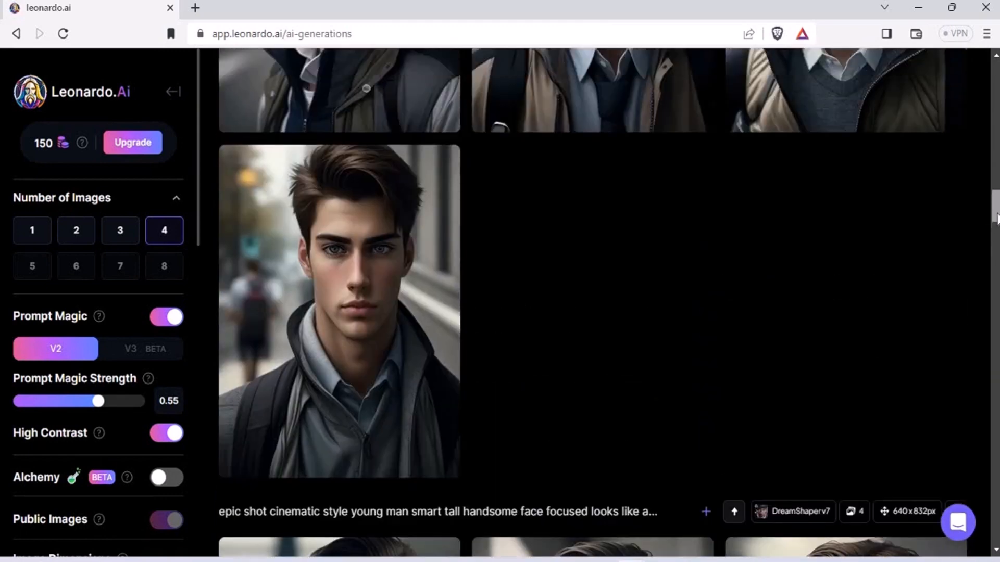
{"action": "scroll", "coordinate": [982, 242], "scroll_direction": "down", "scroll_amount": 5}
{"action": "scroll", "coordinate": [988, 234], "scroll_direction": "down", "scroll_amount": 2}
{"action": "scroll", "coordinate": [976, 243], "scroll_direction": "up", "scroll_amount": 1}
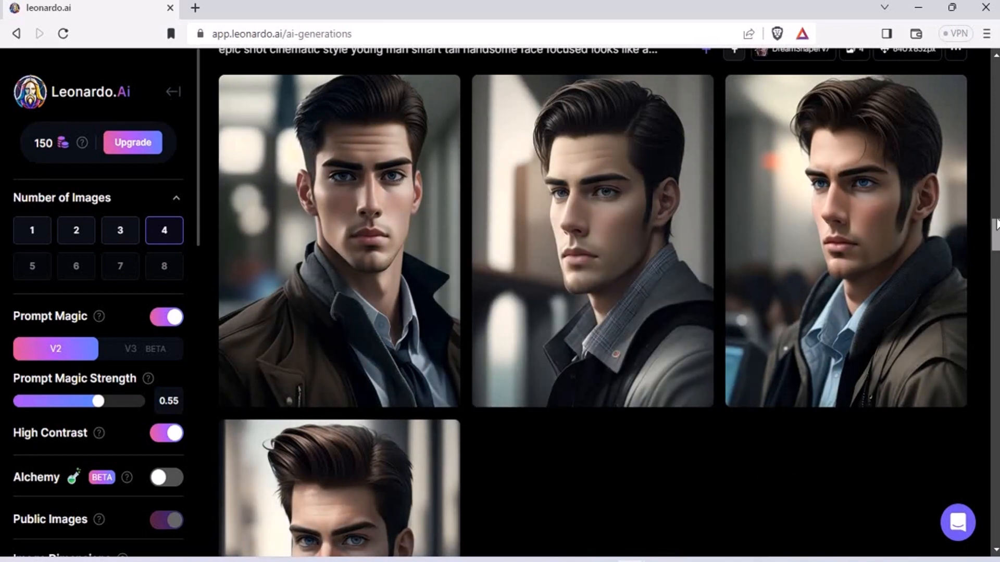
{"action": "left_click_drag", "start_coordinate": [997, 229], "coordinate": [997, 183]}
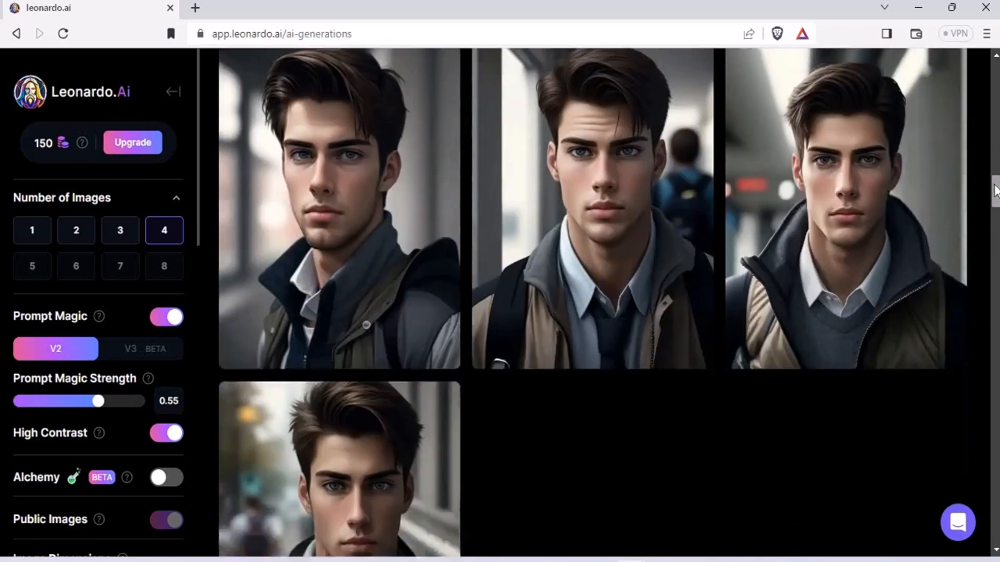
{"action": "scroll", "coordinate": [546, 312], "scroll_direction": "down", "scroll_amount": 1}
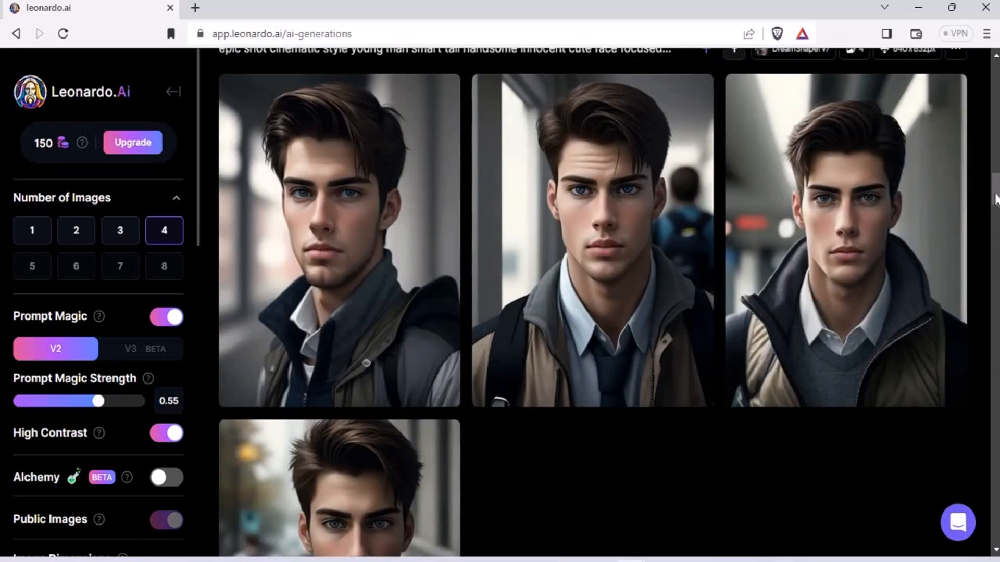
{"action": "left_click_drag", "start_coordinate": [997, 194], "coordinate": [997, 190]}
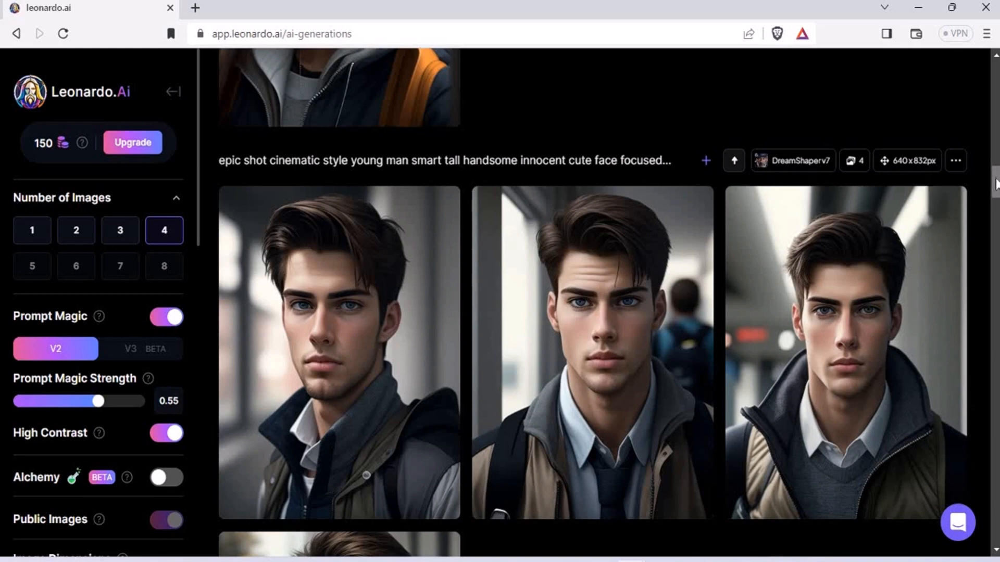
Return to the top of the AI Image Generation page after the young-man batches
{"action": "left_click_drag", "start_coordinate": [996, 184], "coordinate": [995, 74]}
Clear the hat-wearing woman prompt to make way for 'cat with a crown and use your imagination'
{"action": "left_click_drag", "start_coordinate": [851, 134], "coordinate": [188, 132]}
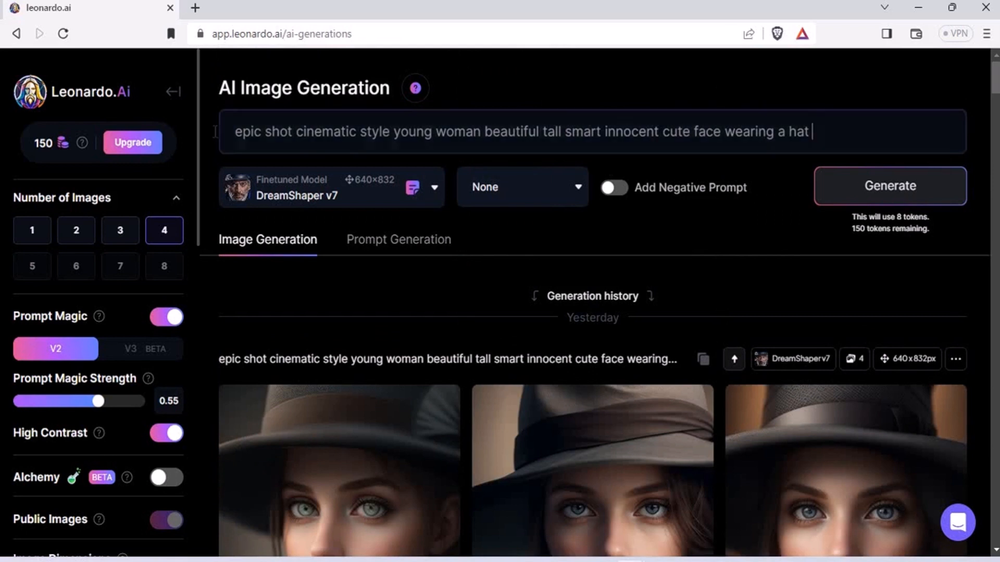
{"action": "key", "text": "BackSpace"}
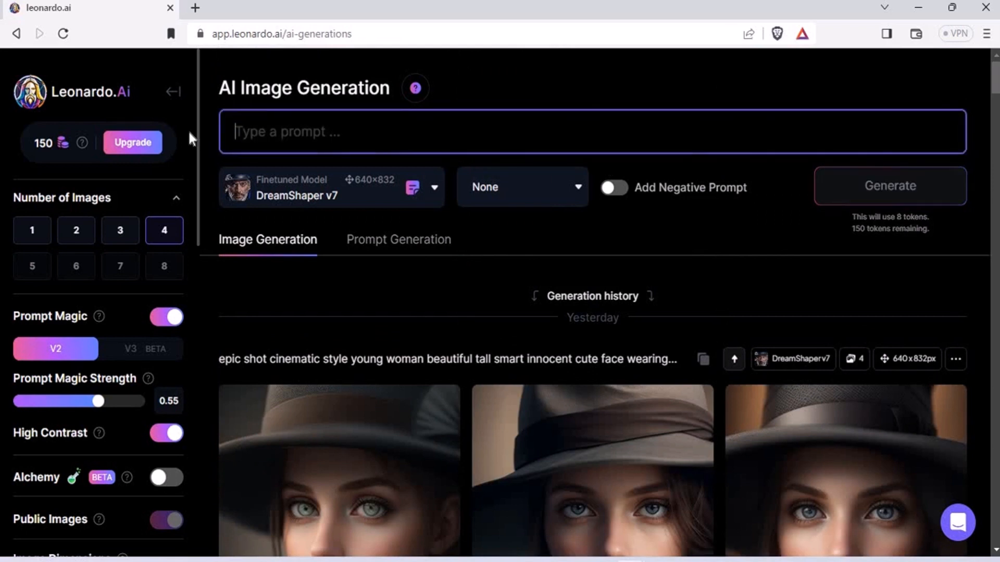
{"action": "type", "text": "cat "}
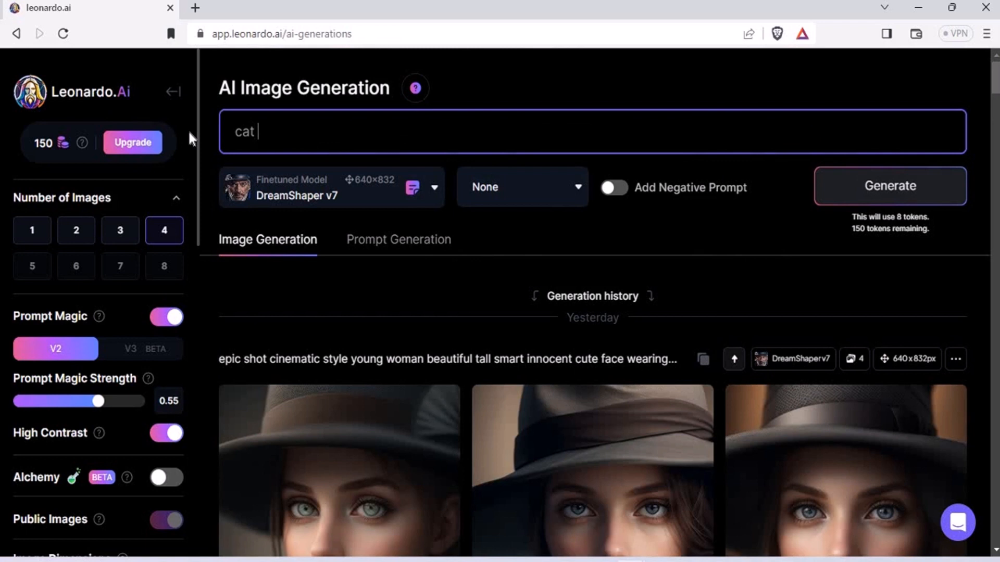
{"action": "type", "text": "wit"}
{"action": "type", "text": "h a cr"}
{"action": "type", "text": "own "}
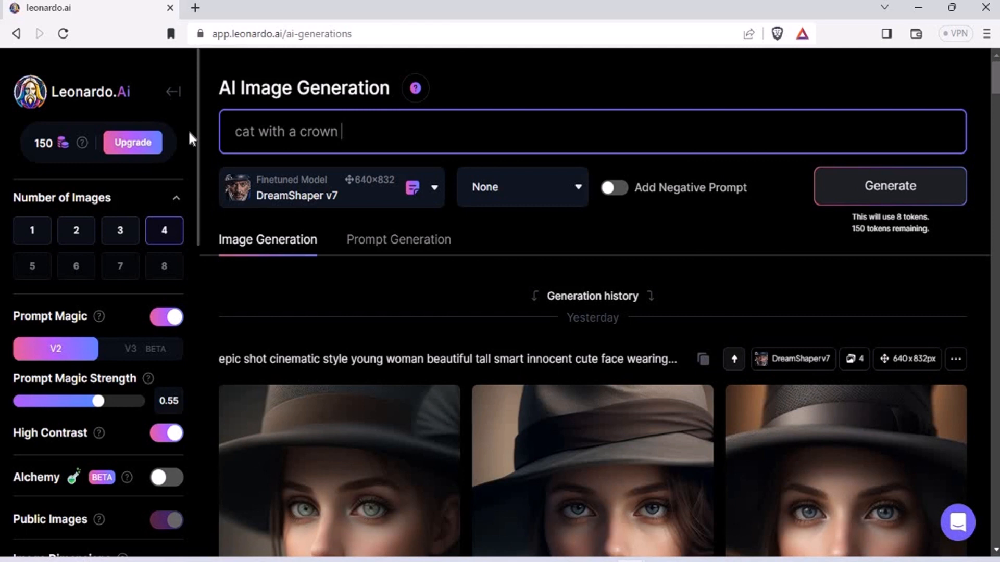
{"action": "type", "text": "and "}
{"action": "type", "text": "use y"}
{"action": "type", "text": "our "}
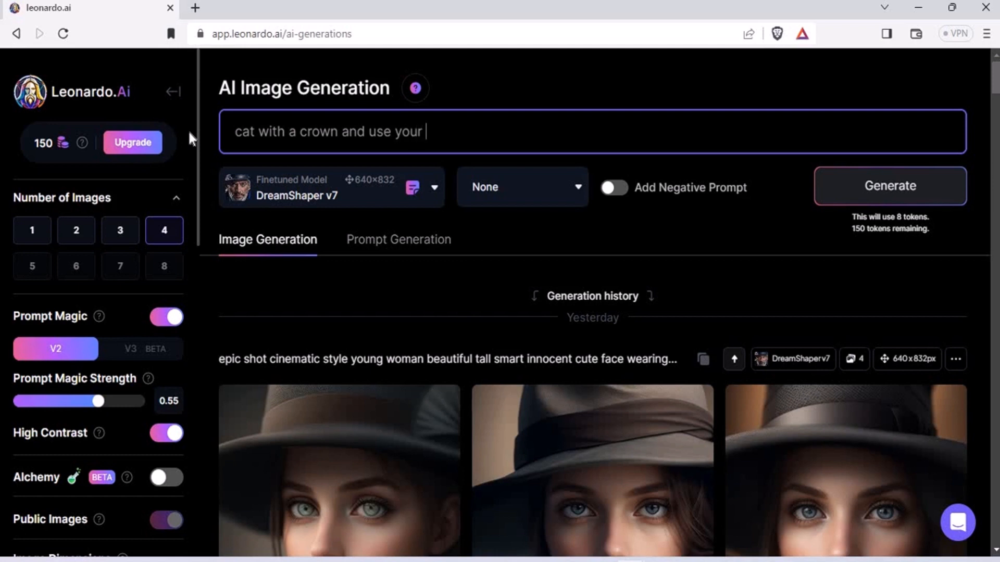
{"action": "type", "text": "imag"}
{"action": "type", "text": "ination"}
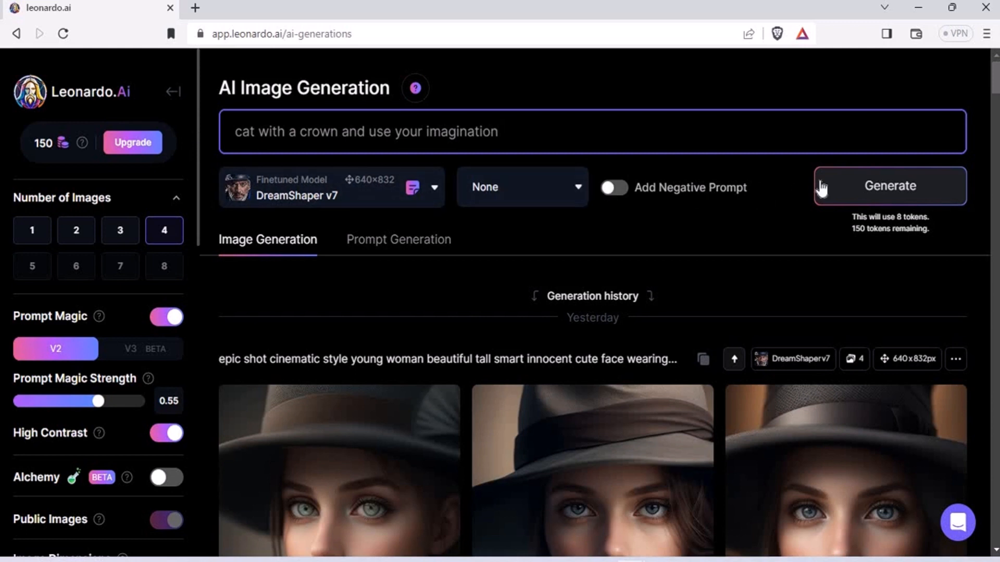
Generate the crowned-cat batch and view the second cat image enlarged
{"action": "left_click", "coordinate": [872, 186]}
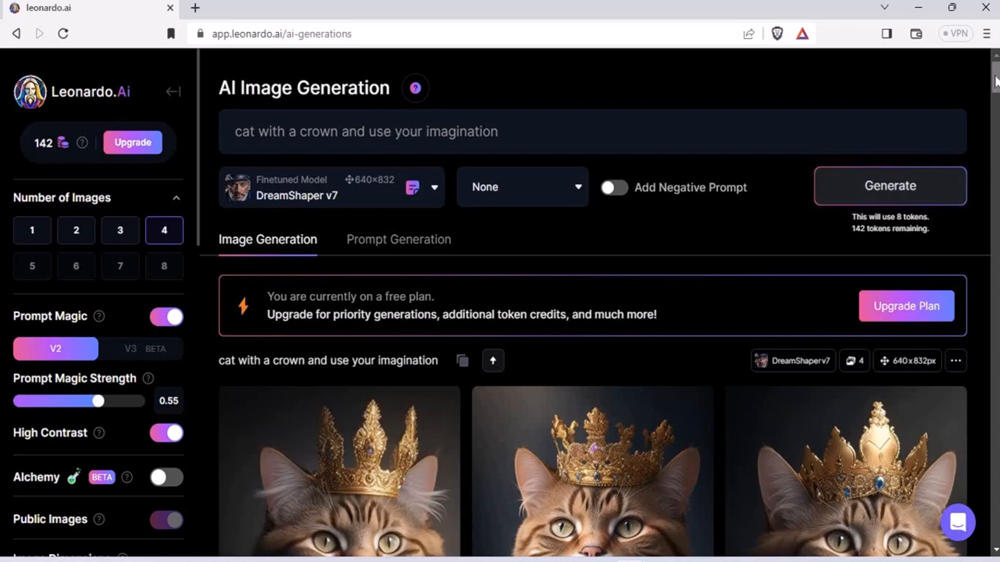
{"action": "left_click_drag", "start_coordinate": [996, 78], "coordinate": [996, 98]}
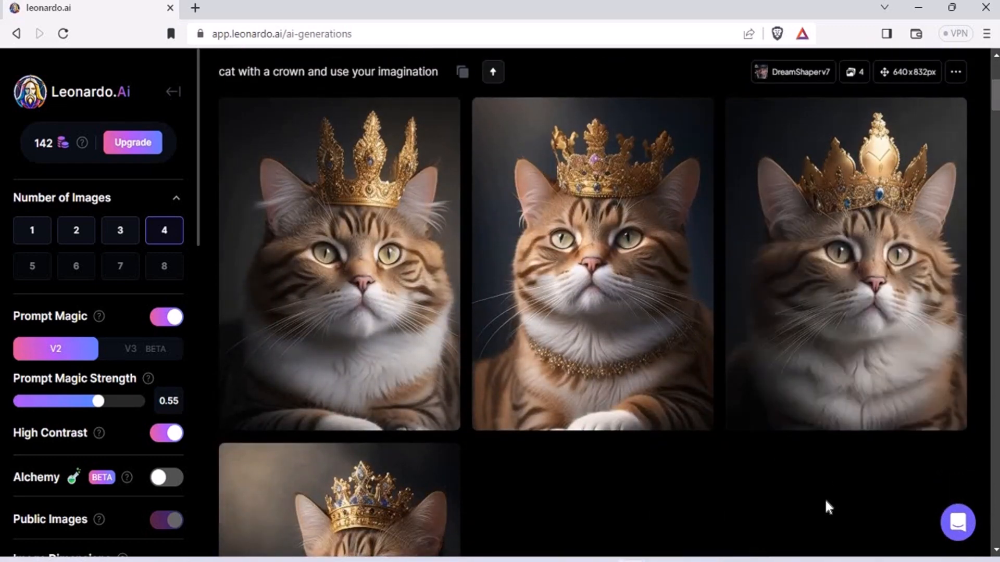
{"action": "mouse_move", "coordinate": [592, 264]}
{"action": "left_click", "coordinate": [616, 247]}
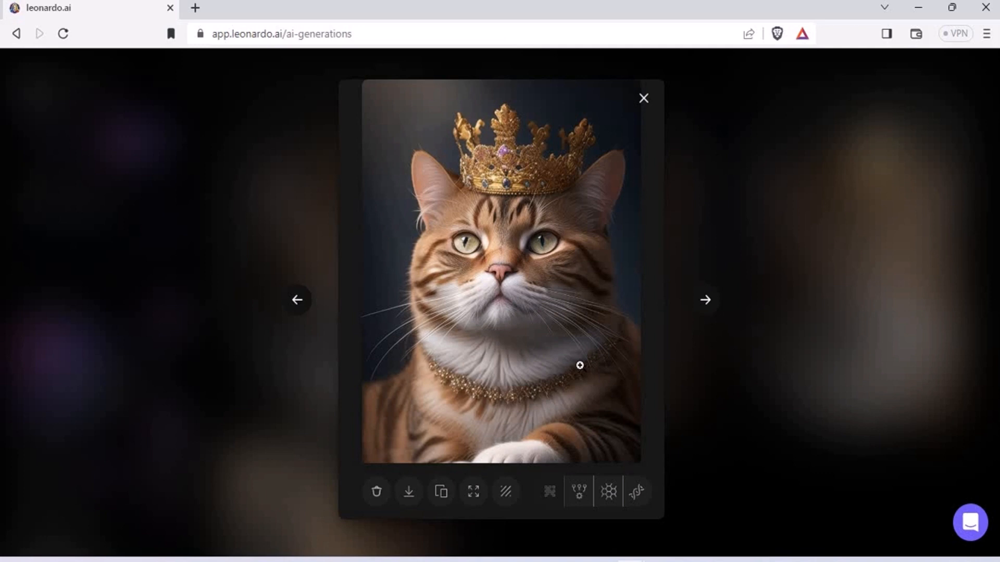
{"action": "left_click", "coordinate": [850, 400]}
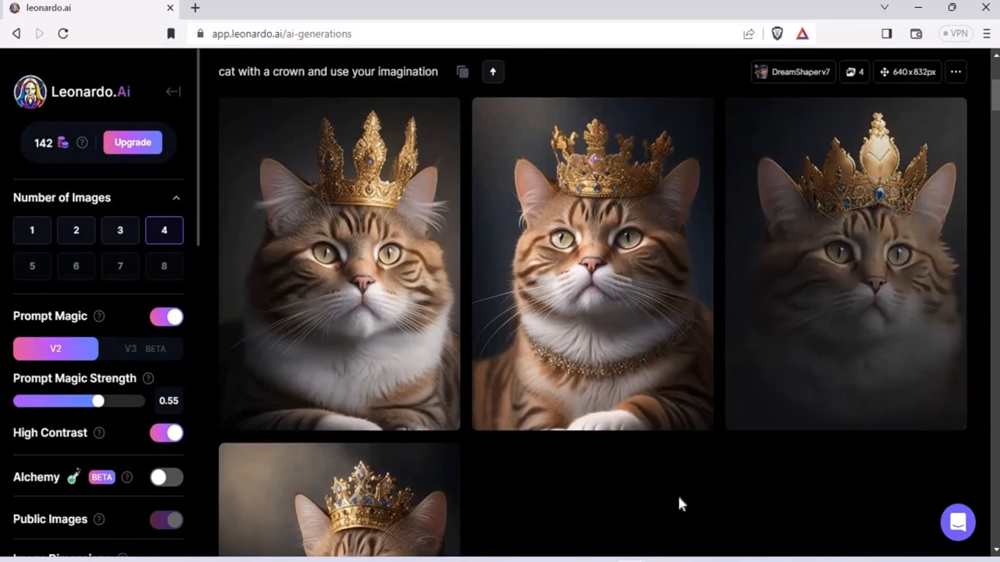
{"action": "left_click_drag", "start_coordinate": [996, 105], "coordinate": [996, 122]}
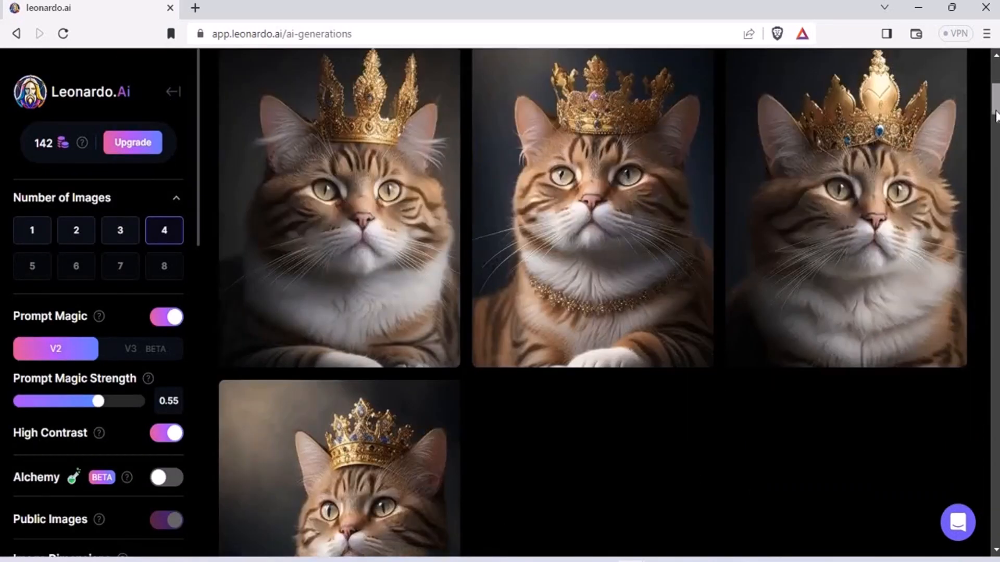
{"action": "scroll", "coordinate": [514, 313], "scroll_direction": "down", "scroll_amount": 1}
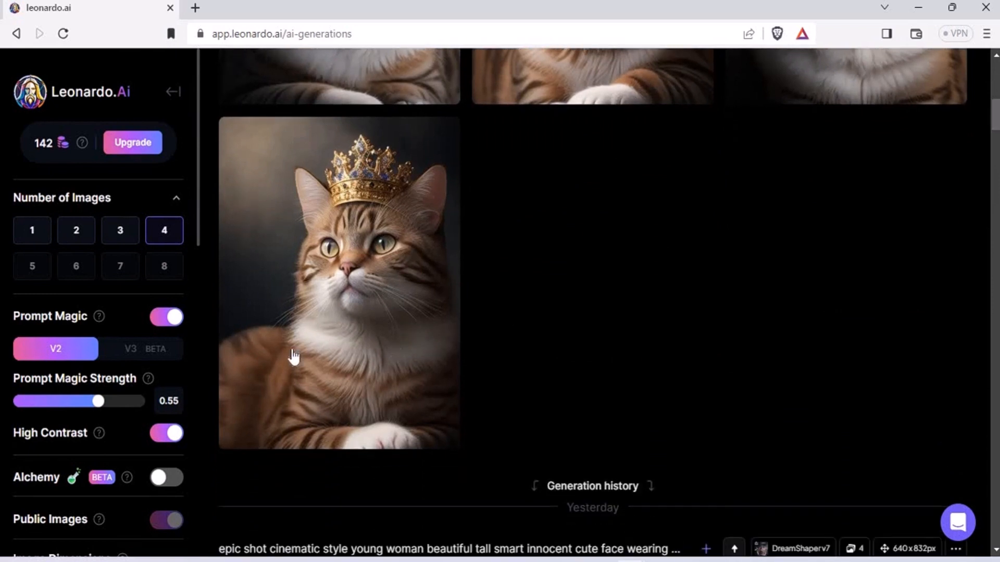
Enlarge the fourth crowned-cat image and create an HD Crisp upscaled version of it
{"action": "left_click", "coordinate": [399, 340]}
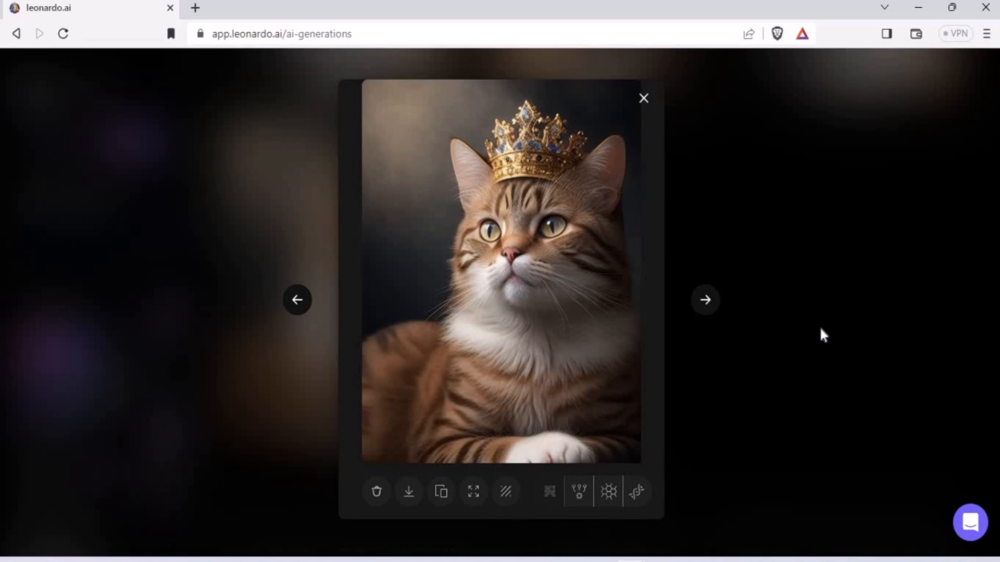
{"action": "left_click", "coordinate": [634, 493]}
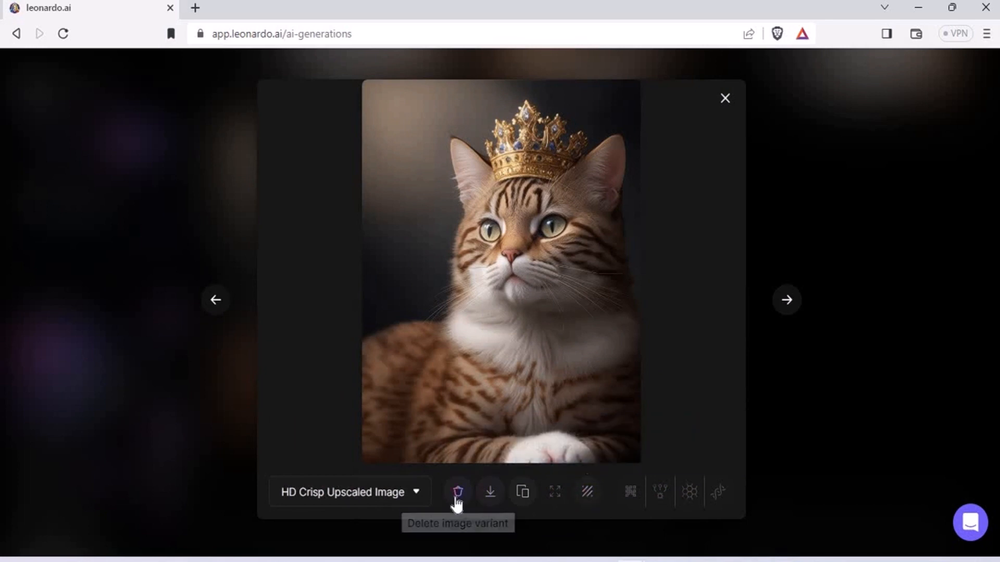
Remove the background from the upscaled cat variant, then close the enlarged image view
{"action": "left_click", "coordinate": [377, 498]}
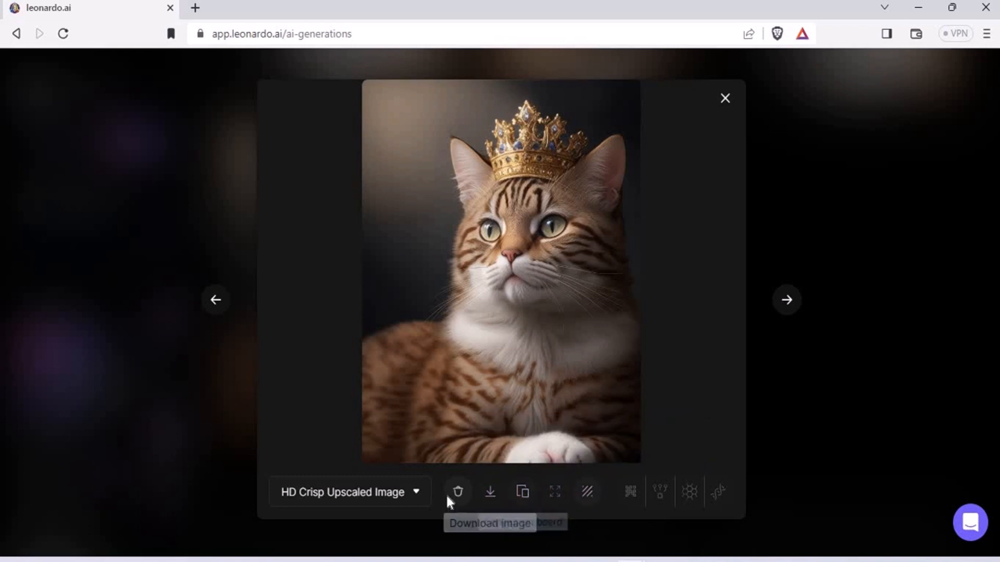
{"action": "left_click", "coordinate": [588, 492]}
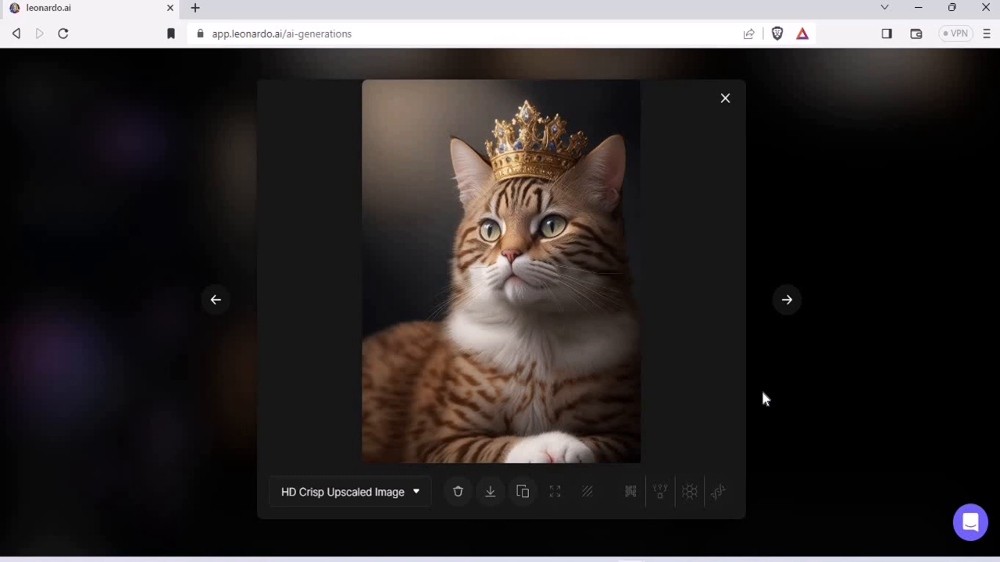
{"action": "left_click", "coordinate": [849, 345]}
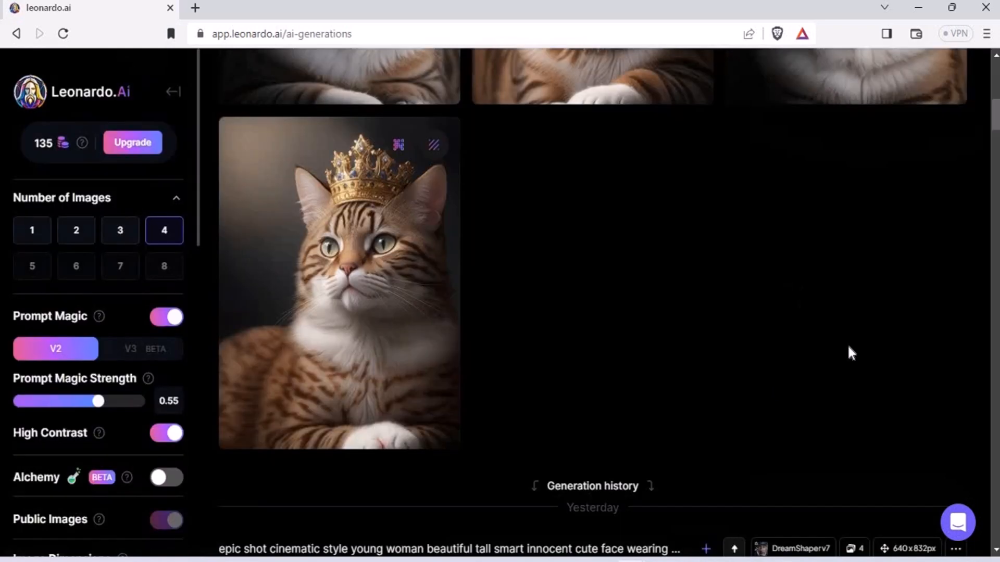
{"action": "left_click_drag", "start_coordinate": [996, 129], "coordinate": [997, 79]}
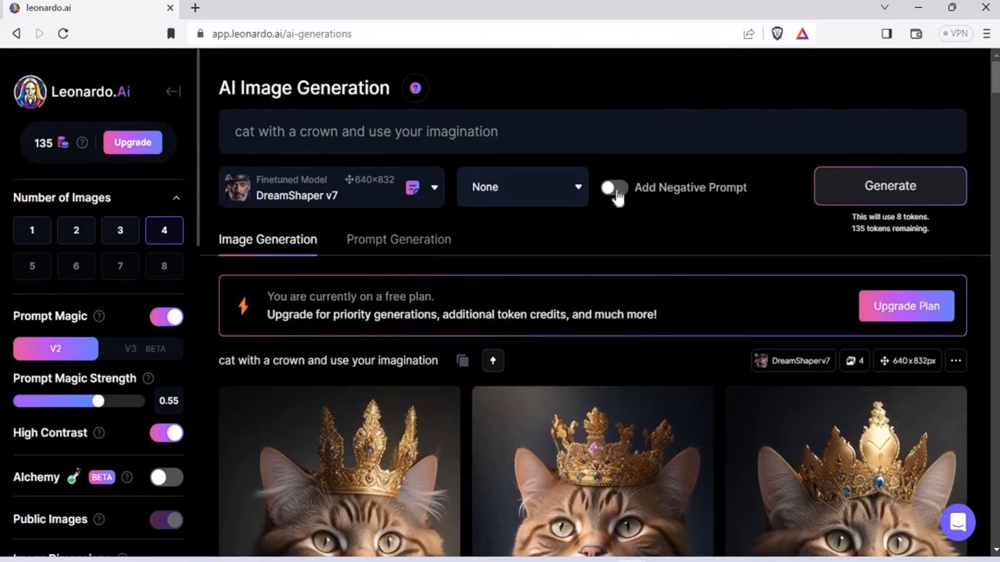
Add the negative prompt 'no blurry images' and set Number of Images to 2
{"action": "left_click", "coordinate": [614, 188]}
{"action": "left_click", "coordinate": [473, 196]}
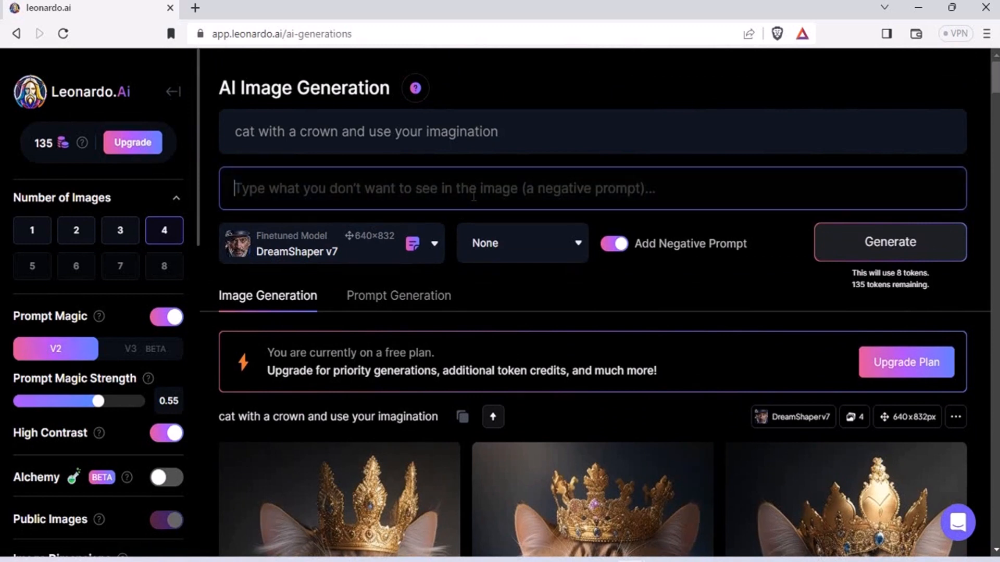
{"action": "type", "text": "no b"}
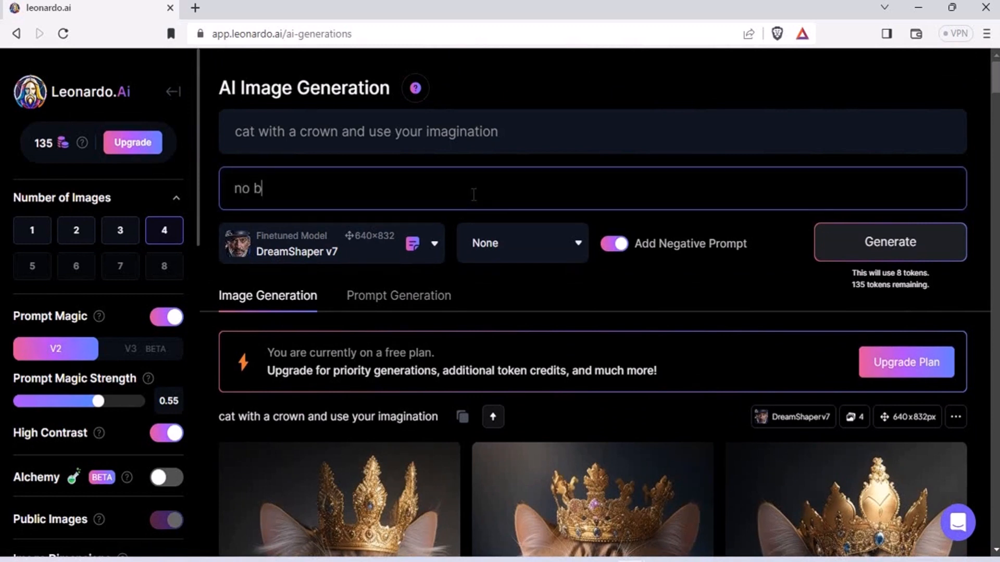
{"action": "type", "text": "lurry "}
{"action": "type", "text": "image"}
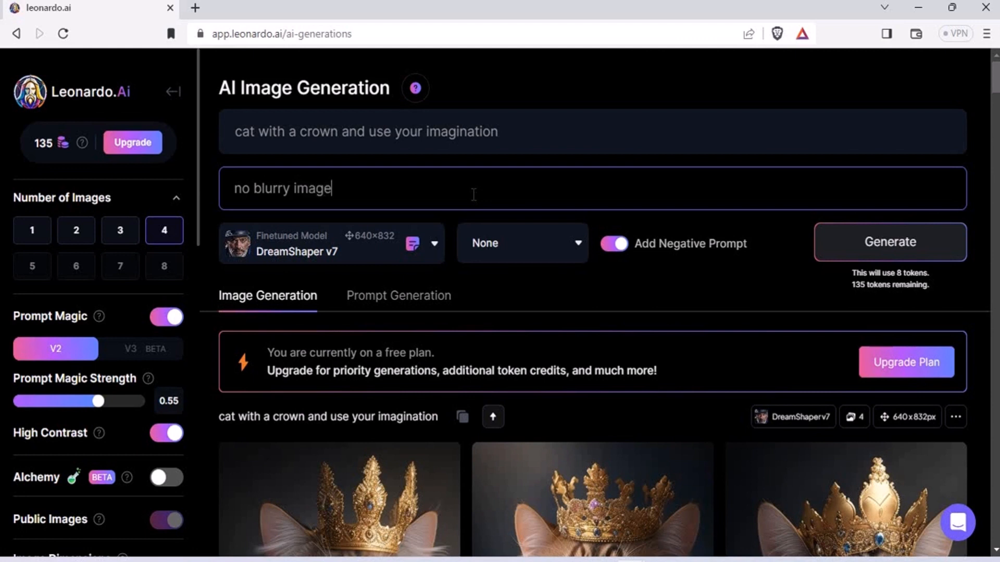
{"action": "type", "text": "s no"}
{"action": "key", "text": "BackSpace"}
{"action": "key", "text": "BackSpace"}
{"action": "left_click", "coordinate": [78, 234]}
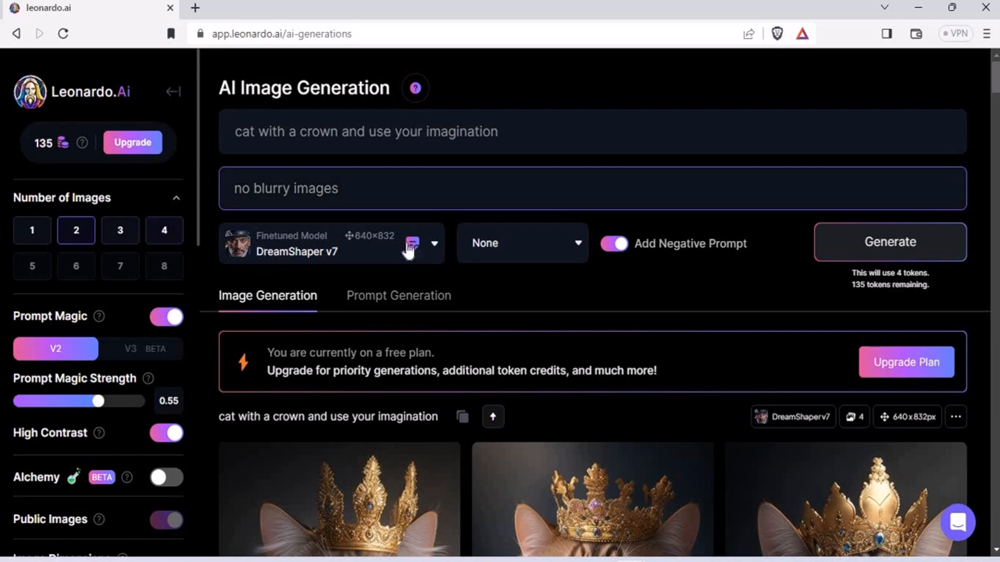
Generate the two-image crowned-cat batch with the 'no blurry images' negative prompt
{"action": "left_click", "coordinate": [906, 247]}
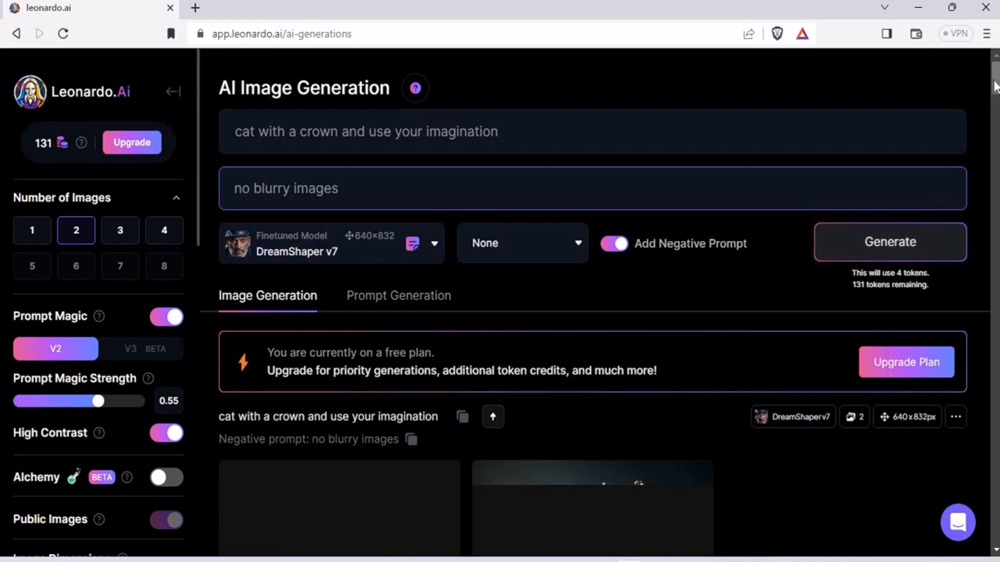
{"action": "left_click_drag", "start_coordinate": [994, 78], "coordinate": [994, 108]}
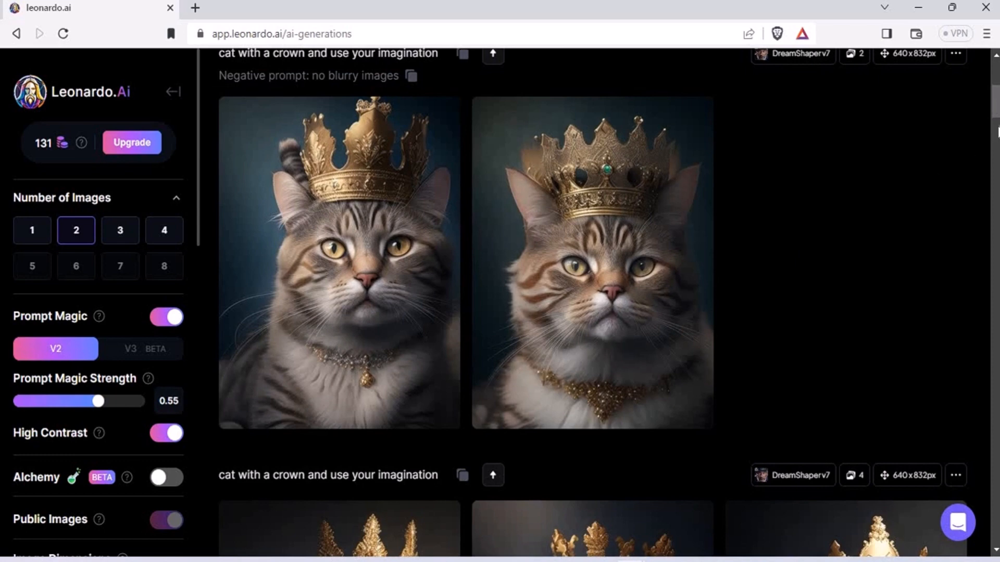
{"action": "left_click_drag", "start_coordinate": [995, 105], "coordinate": [997, 144]}
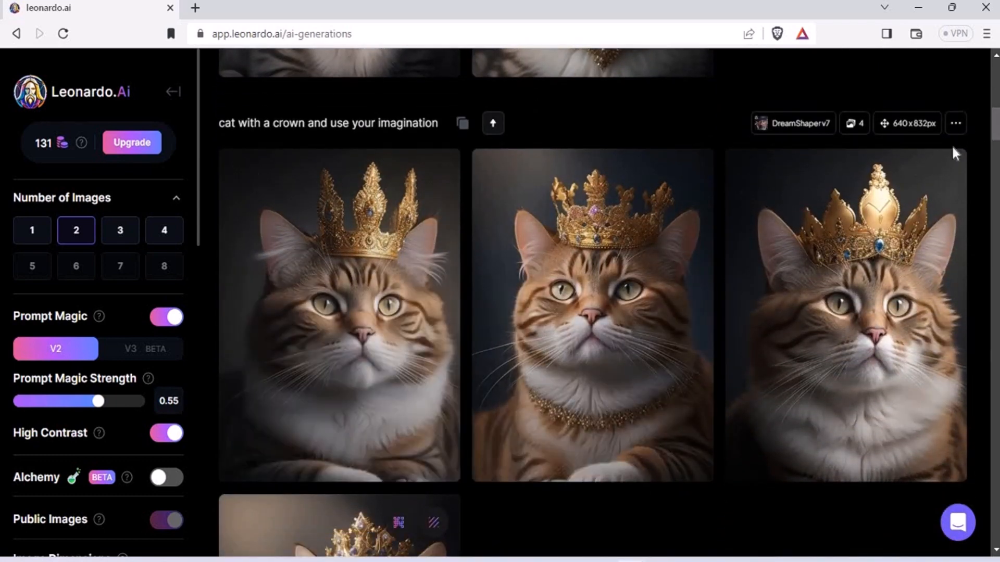
{"action": "scroll", "coordinate": [955, 156], "scroll_direction": "up", "scroll_amount": 1}
{"action": "scroll", "coordinate": [956, 156], "scroll_direction": "up", "scroll_amount": 4}
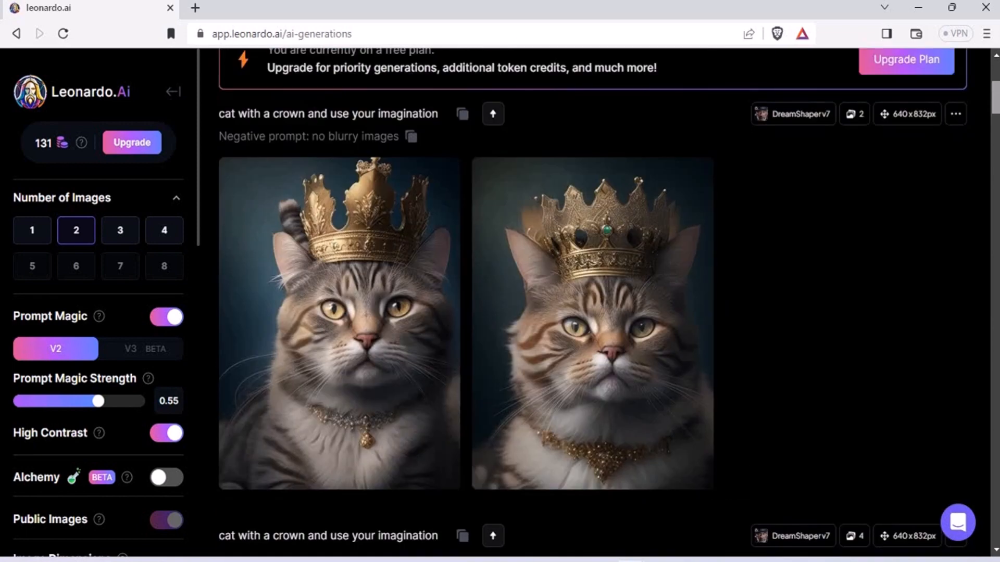
{"action": "scroll", "coordinate": [547, 162], "scroll_direction": "up", "scroll_amount": 4}
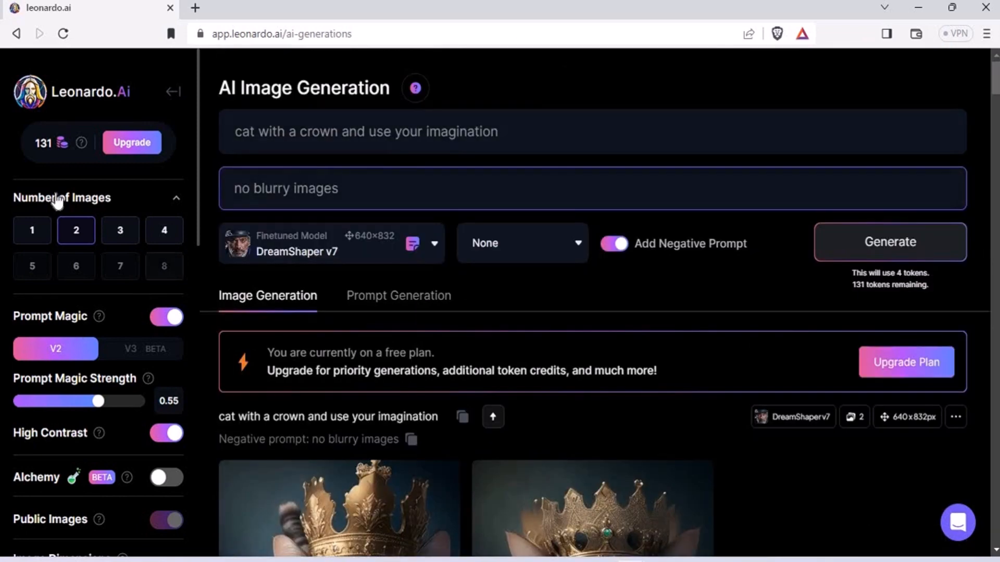
Go to the home page's Recent Creations and view the Steampunk girl image's prompt details
{"action": "left_click", "coordinate": [90, 93]}
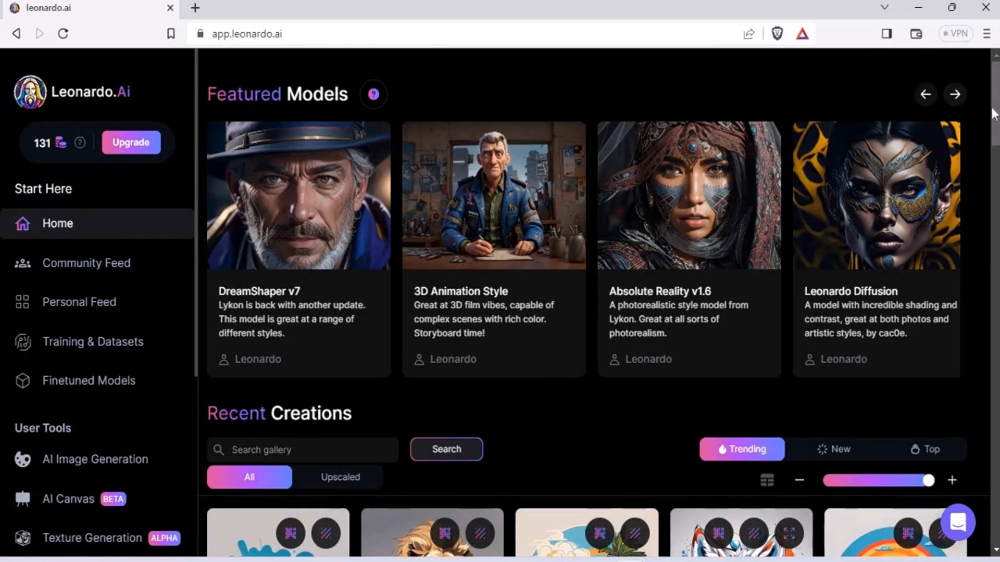
{"action": "scroll", "coordinate": [983, 254], "scroll_direction": "down", "scroll_amount": 4}
{"action": "scroll", "coordinate": [976, 382], "scroll_direction": "down", "scroll_amount": 5}
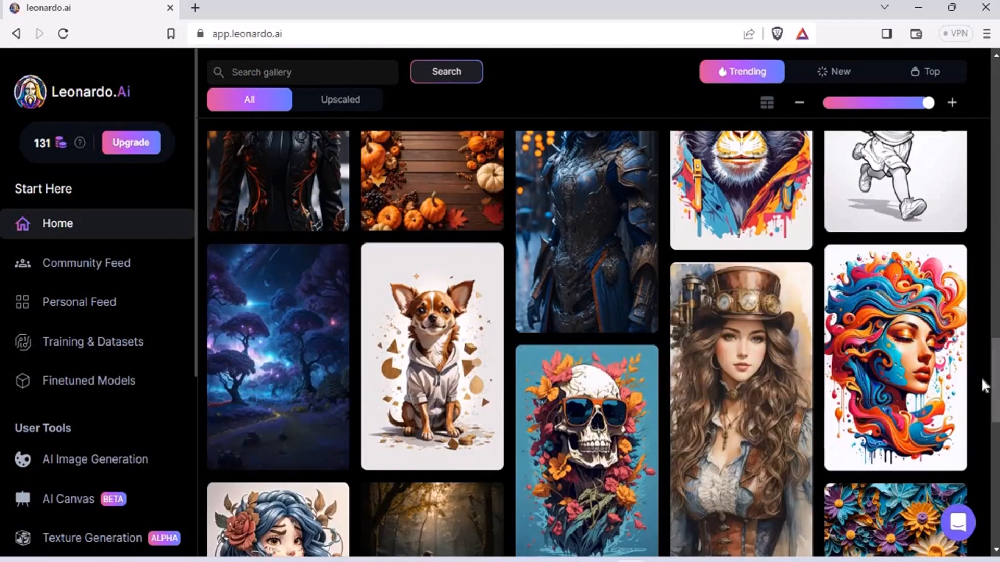
{"action": "left_click", "coordinate": [773, 391]}
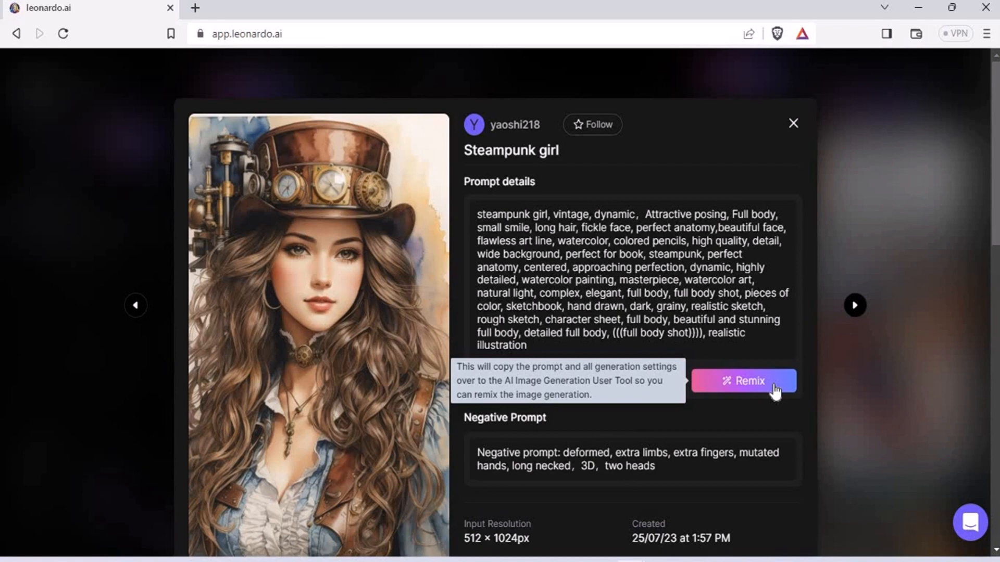
Close the Steampunk girl details, then view and close the colourful flowing-face portrait's details
{"action": "left_click", "coordinate": [902, 337]}
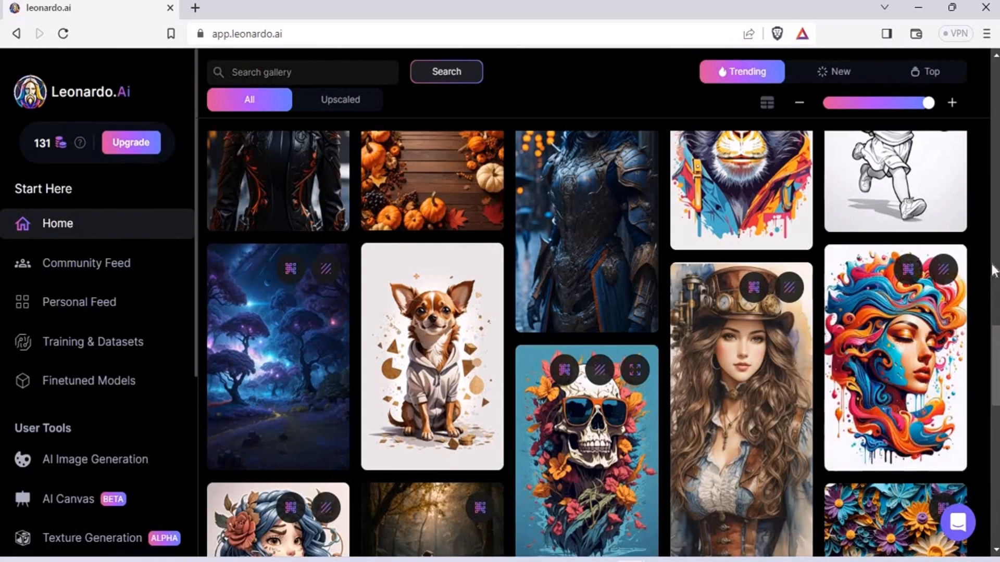
{"action": "left_click_drag", "start_coordinate": [994, 351], "coordinate": [992, 379]}
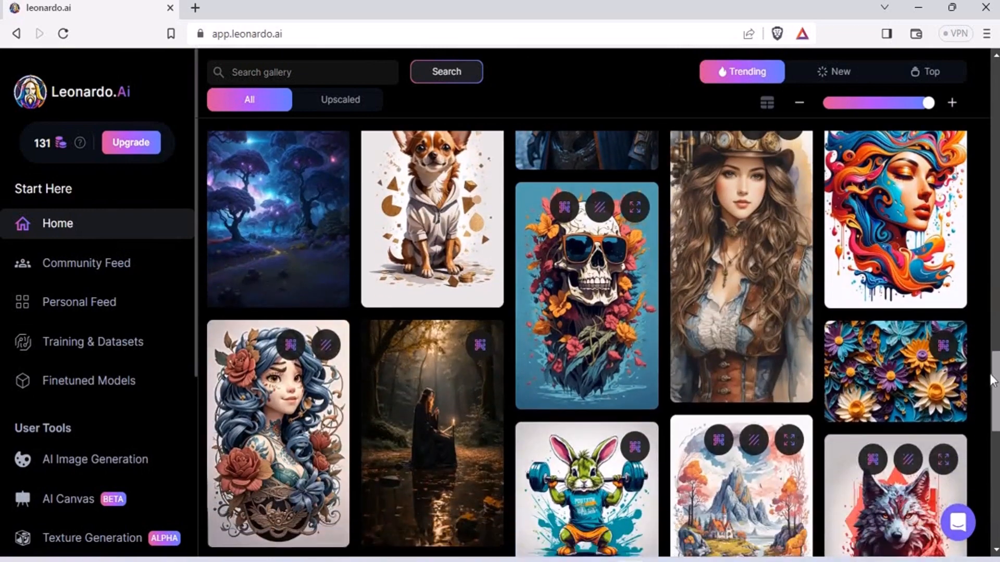
{"action": "scroll", "coordinate": [992, 379], "scroll_direction": "up", "scroll_amount": 1}
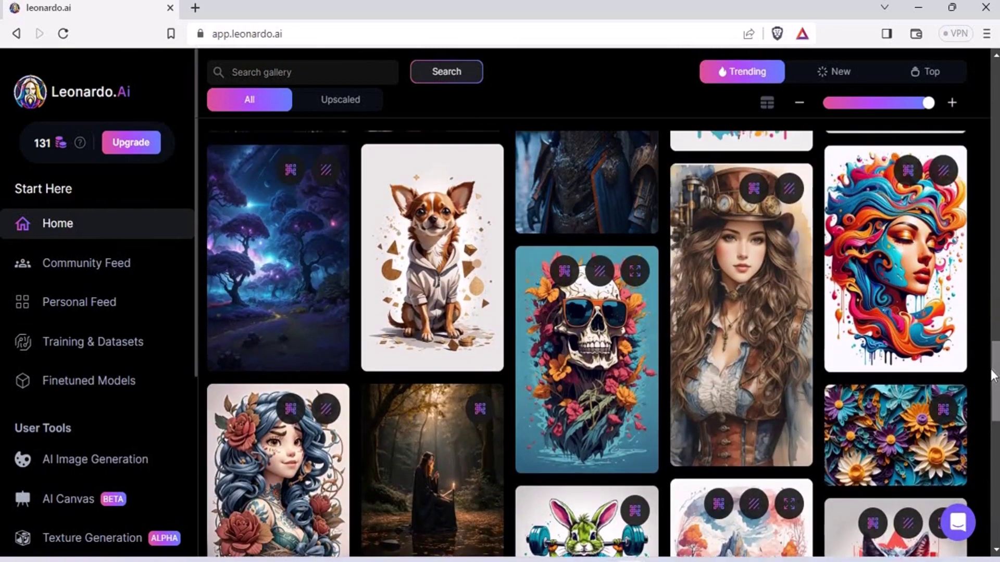
{"action": "left_click", "coordinate": [931, 271]}
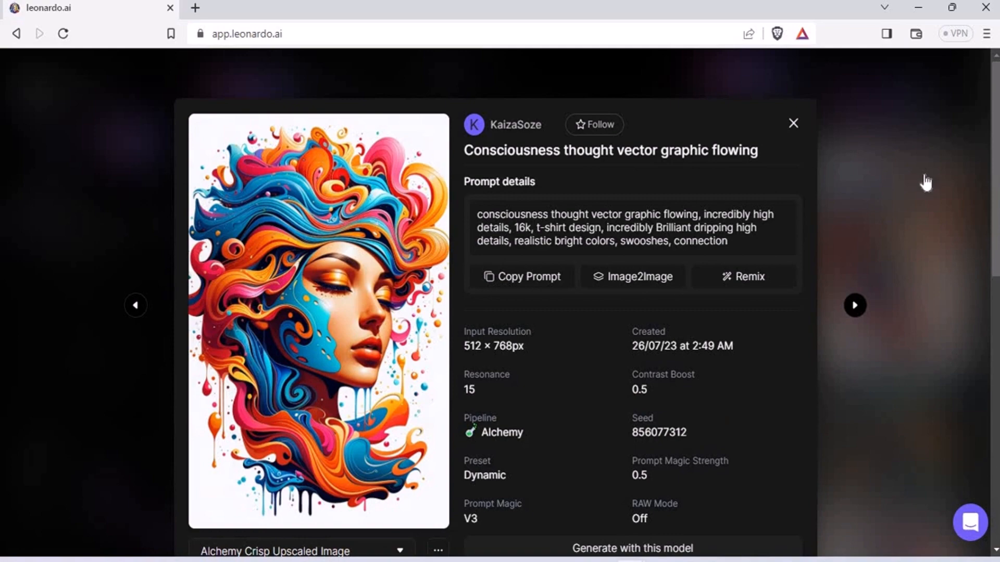
{"action": "left_click", "coordinate": [924, 180]}
{"action": "scroll", "coordinate": [586, 344], "scroll_direction": "up", "scroll_amount": 5}
{"action": "scroll", "coordinate": [249, 105], "scroll_direction": "up", "scroll_amount": 5}
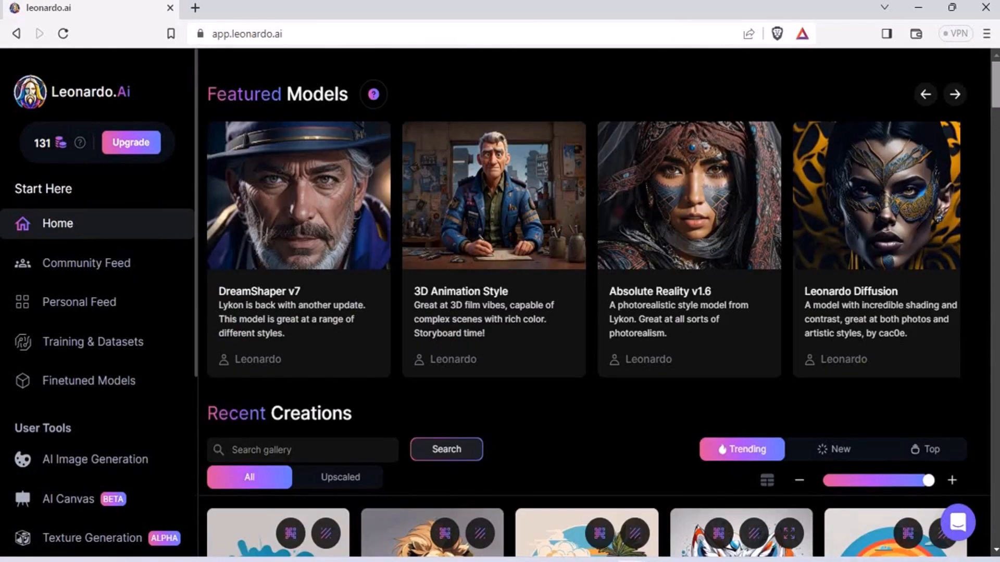
View the pricing plans, highlighting the $10 Apprentice price per month and its 8,500 tokens per month allowance
{"action": "left_click", "coordinate": [138, 145]}
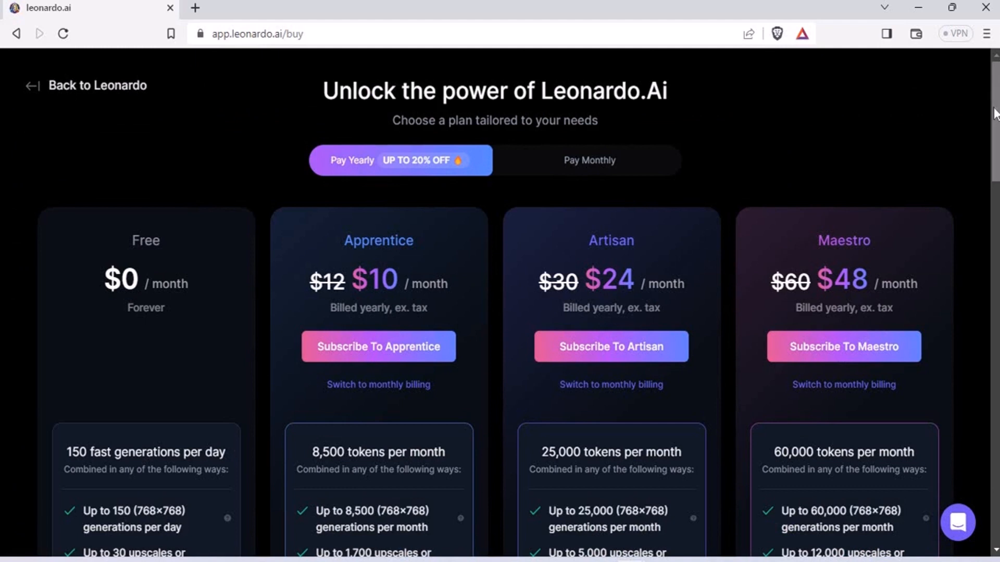
{"action": "scroll", "coordinate": [990, 127], "scroll_direction": "down", "scroll_amount": 1}
{"action": "scroll", "coordinate": [988, 137], "scroll_direction": "down", "scroll_amount": 2}
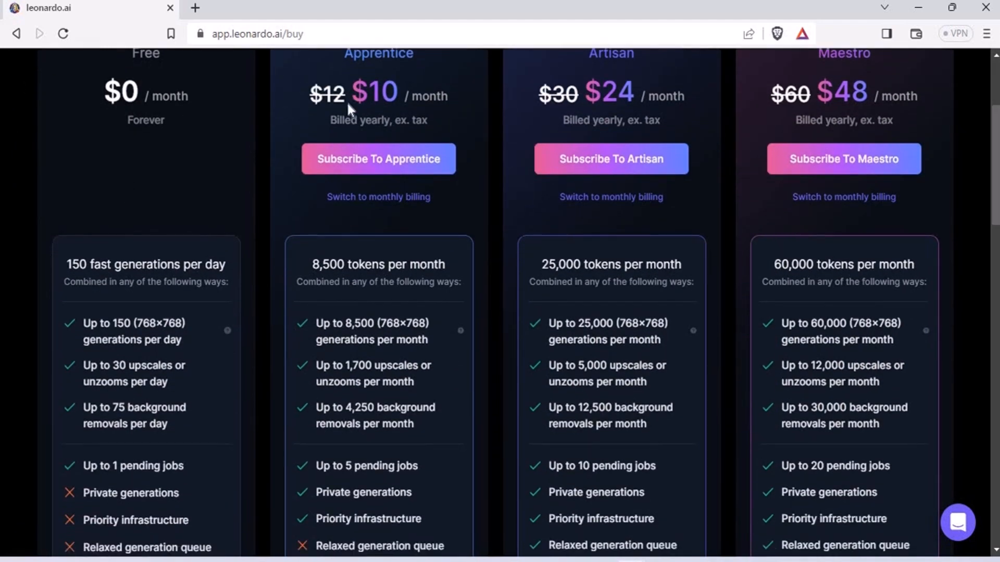
{"action": "left_click_drag", "start_coordinate": [348, 102], "coordinate": [428, 97]}
{"action": "left_click", "coordinate": [432, 100]}
{"action": "double_click", "coordinate": [426, 95]}
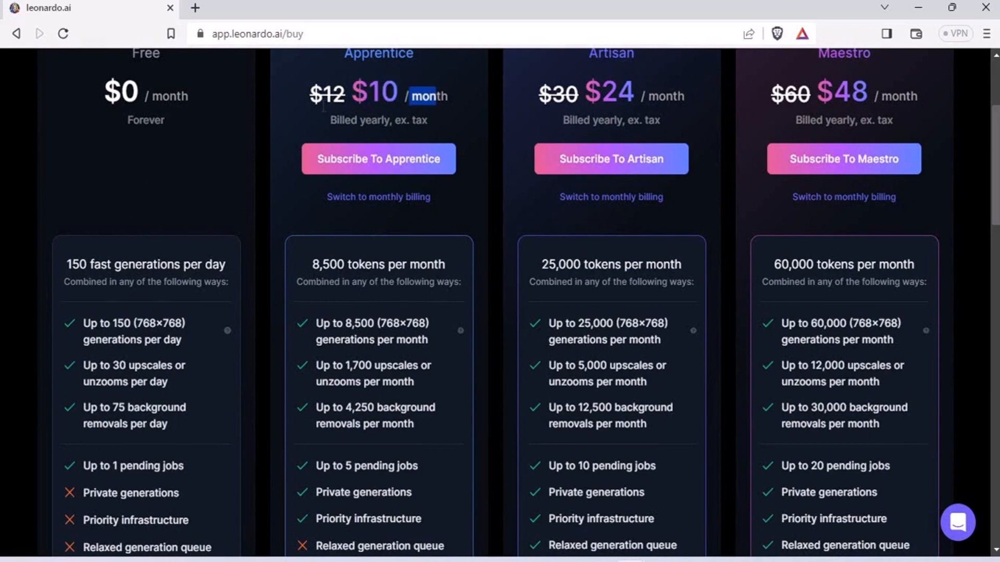
{"action": "left_click", "coordinate": [438, 100]}
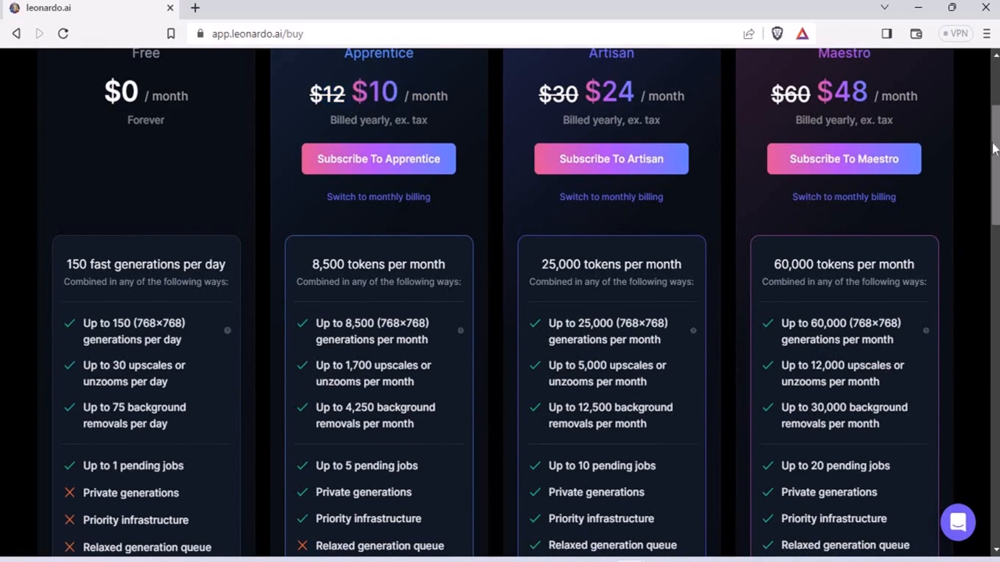
{"action": "scroll", "coordinate": [996, 157], "scroll_direction": "down", "scroll_amount": 2}
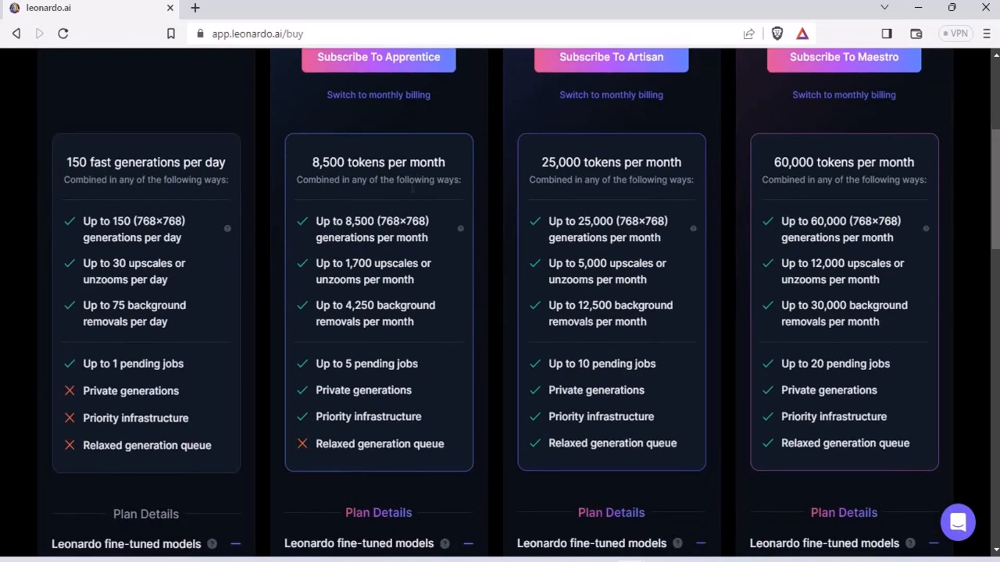
{"action": "left_click_drag", "start_coordinate": [297, 161], "coordinate": [473, 161]}
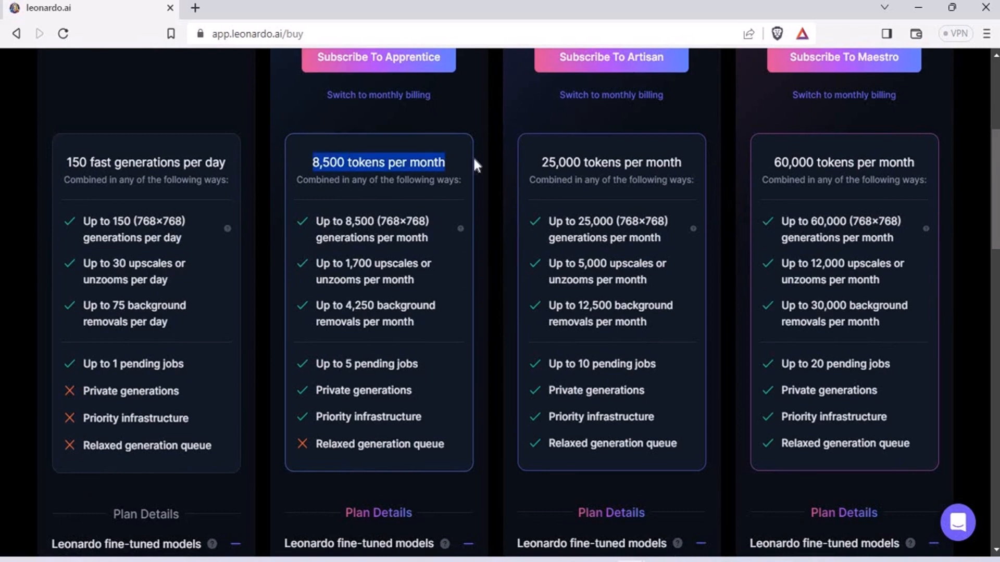
{"action": "left_click", "coordinate": [255, 163]}
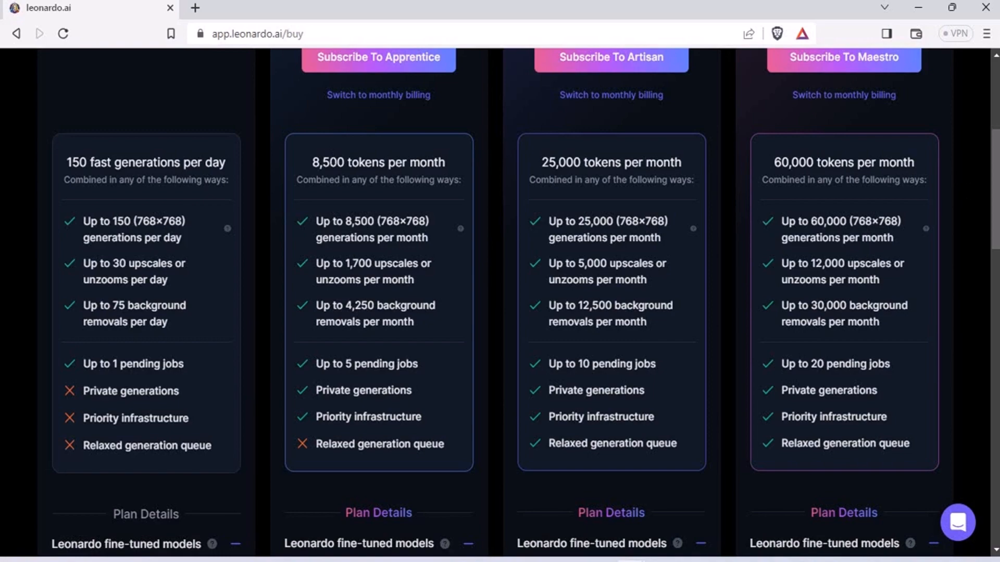
{"action": "scroll", "coordinate": [985, 188], "scroll_direction": "up", "scroll_amount": 2}
{"action": "scroll", "coordinate": [989, 279], "scroll_direction": "down", "scroll_amount": 5}
{"action": "scroll", "coordinate": [989, 279], "scroll_direction": "down", "scroll_amount": 3}
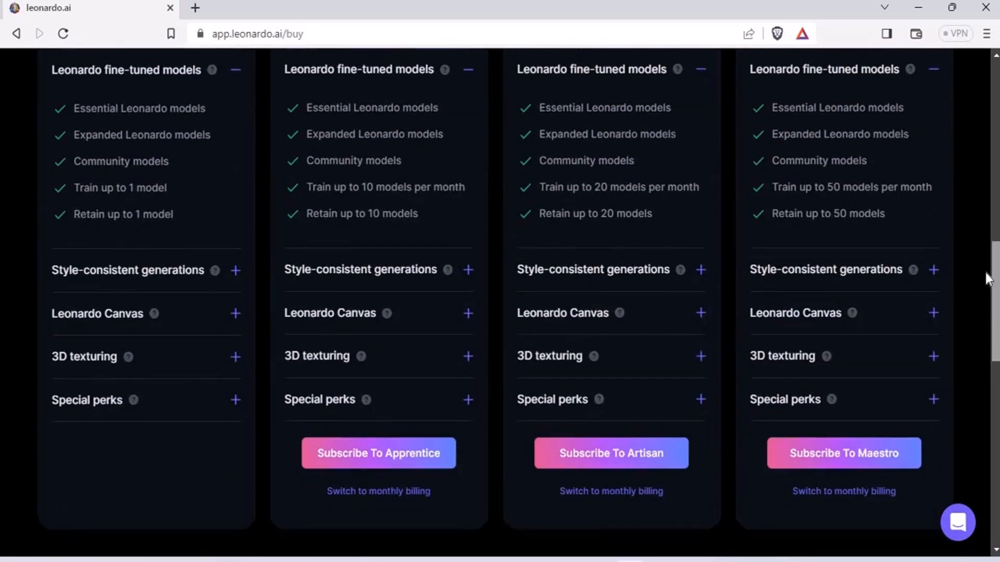
{"action": "scroll", "coordinate": [989, 279], "scroll_direction": "up", "scroll_amount": 2}
{"action": "scroll", "coordinate": [976, 328], "scroll_direction": "down", "scroll_amount": 5}
{"action": "scroll", "coordinate": [967, 378], "scroll_direction": "up", "scroll_amount": 10}
{"action": "scroll", "coordinate": [876, 234], "scroll_direction": "up", "scroll_amount": 10}
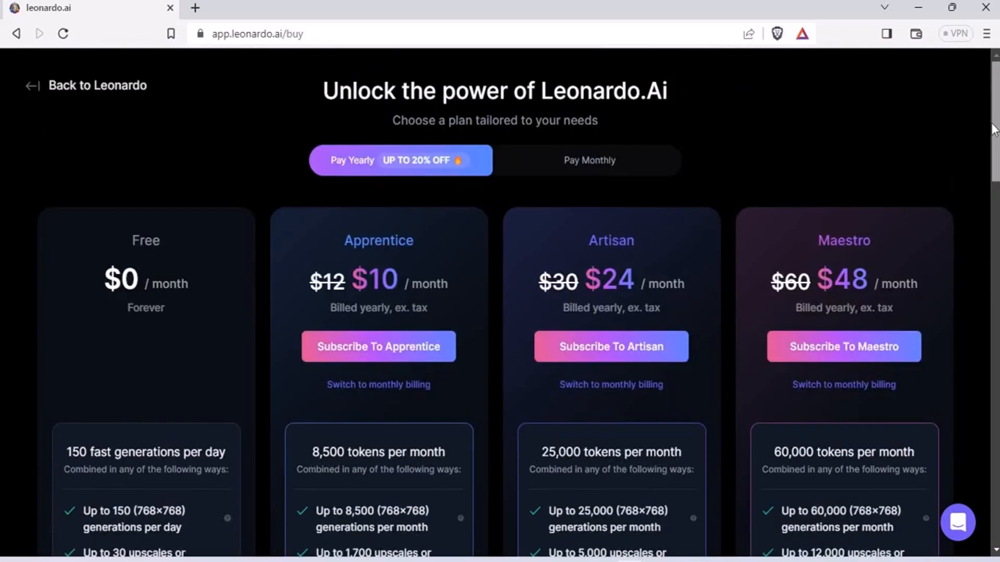
{"action": "scroll", "coordinate": [786, 117], "scroll_direction": "down", "scroll_amount": 1}
Highlight the Artisan and Maestro plan names, then go back to the Leonardo home page
{"action": "left_click_drag", "start_coordinate": [590, 126], "coordinate": [641, 115]}
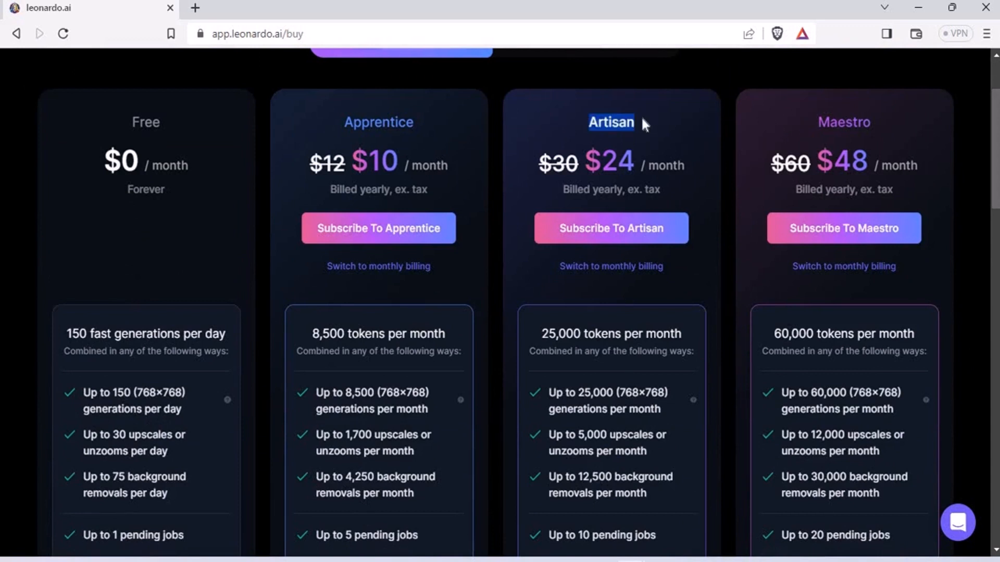
{"action": "left_click", "coordinate": [783, 118]}
{"action": "double_click", "coordinate": [862, 115]}
{"action": "left_click", "coordinate": [834, 172]}
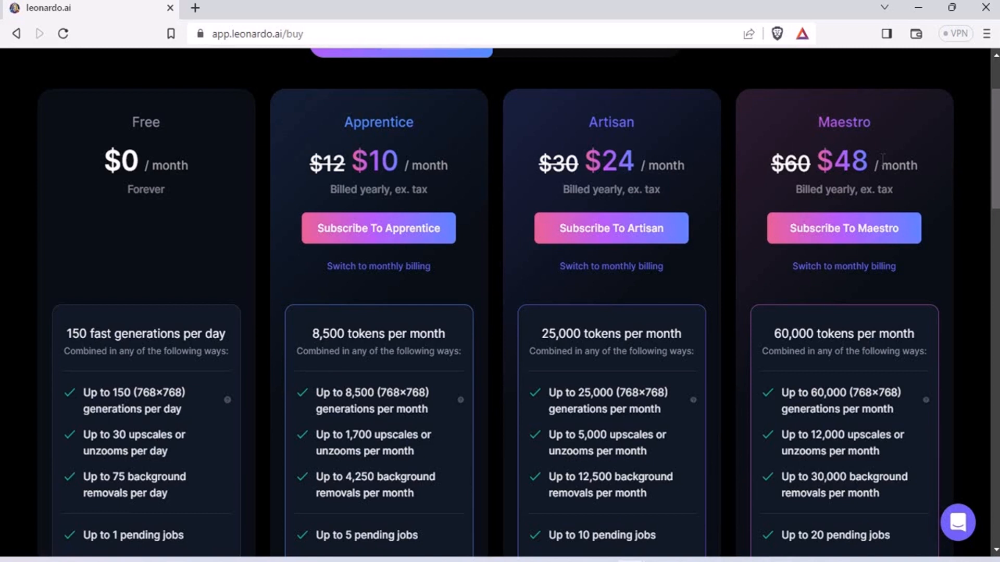
{"action": "scroll", "coordinate": [993, 189], "scroll_direction": "up", "scroll_amount": 2}
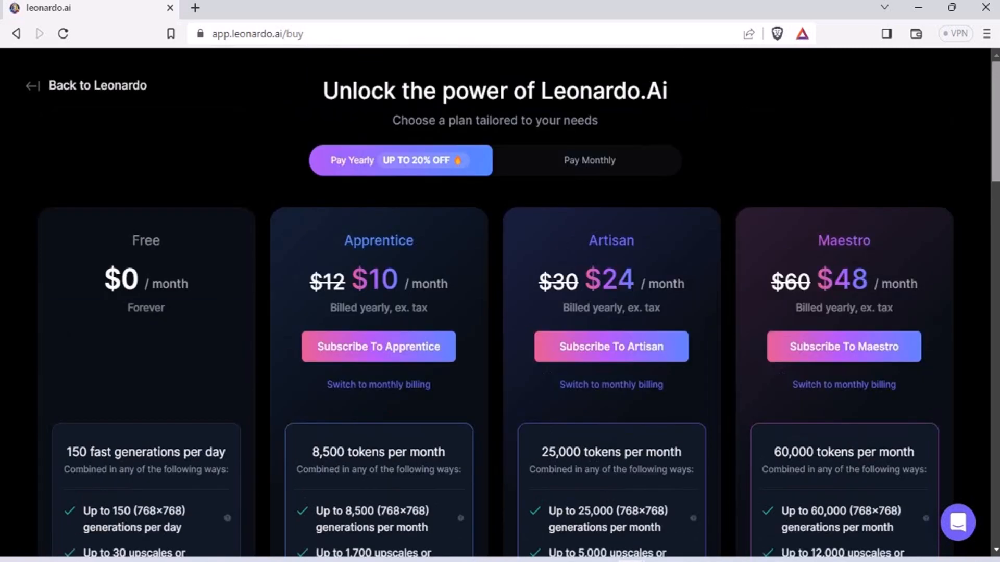
{"action": "left_click", "coordinate": [16, 33]}
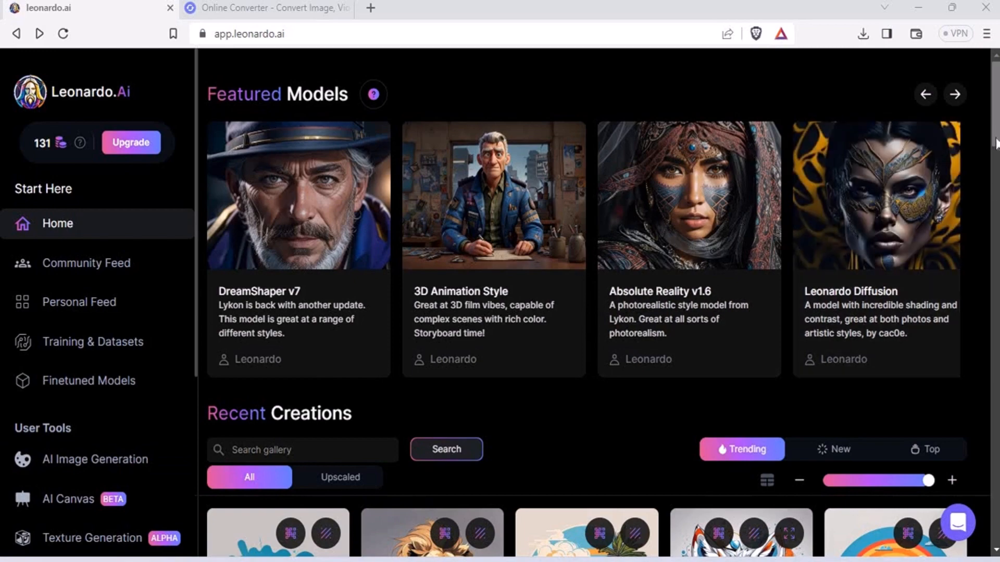
{"action": "left_click_drag", "start_coordinate": [996, 114], "coordinate": [985, 346]}
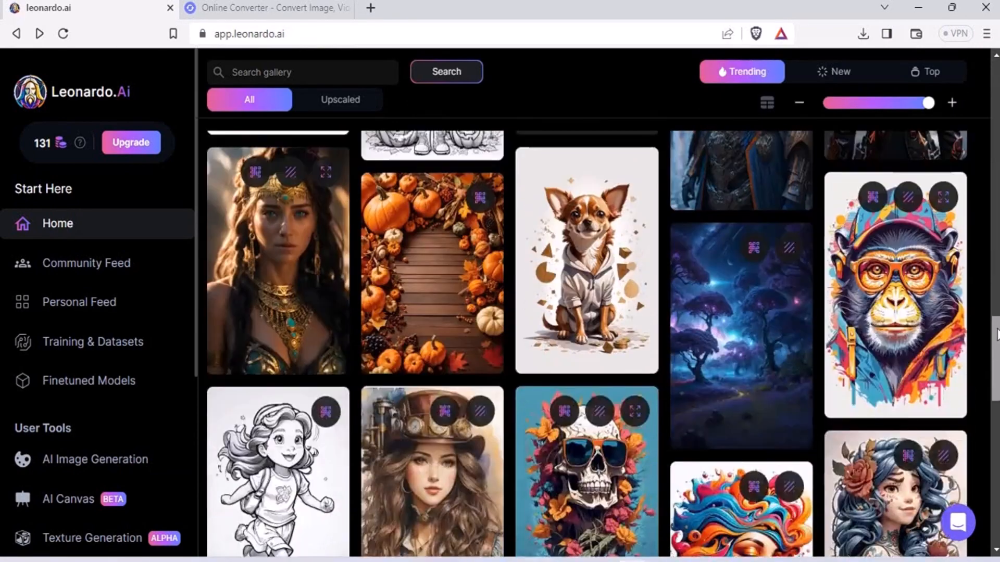
{"action": "scroll", "coordinate": [983, 366], "scroll_direction": "up", "scroll_amount": 2}
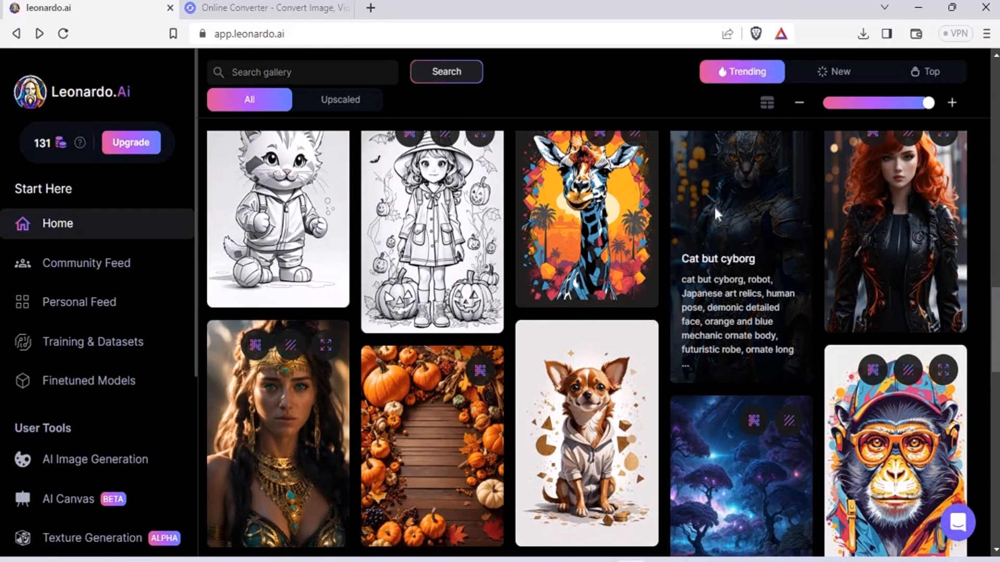
{"action": "left_click", "coordinate": [715, 214]}
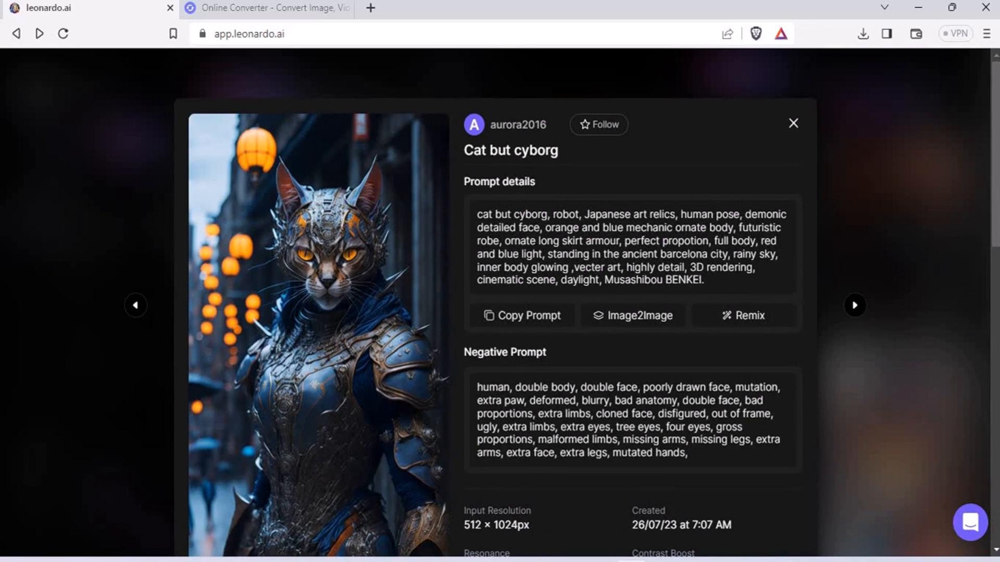
{"action": "scroll", "coordinate": [985, 168], "scroll_direction": "down", "scroll_amount": 1}
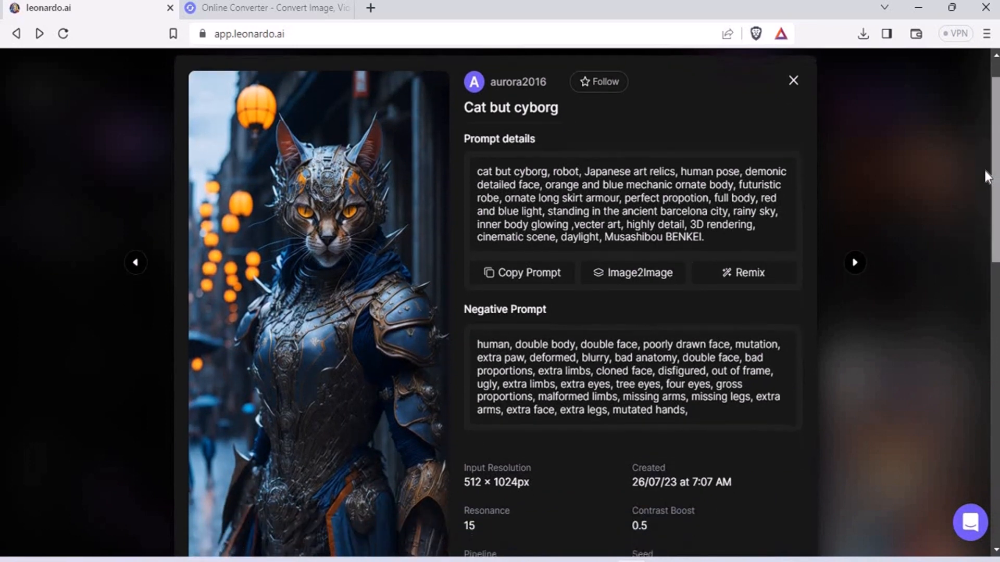
{"action": "scroll", "coordinate": [993, 172], "scroll_direction": "down", "scroll_amount": 2}
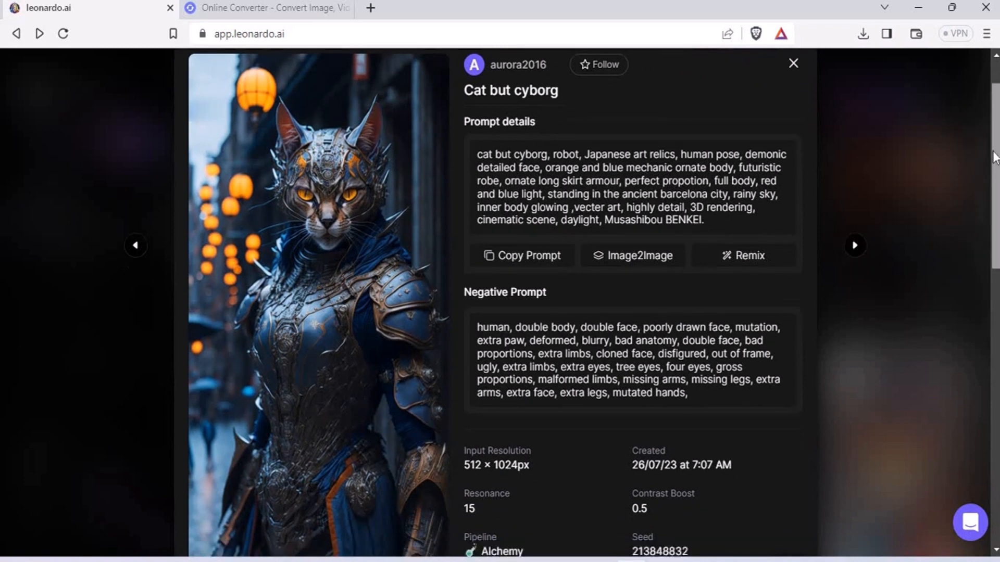
{"action": "scroll", "coordinate": [976, 227], "scroll_direction": "down", "scroll_amount": 1}
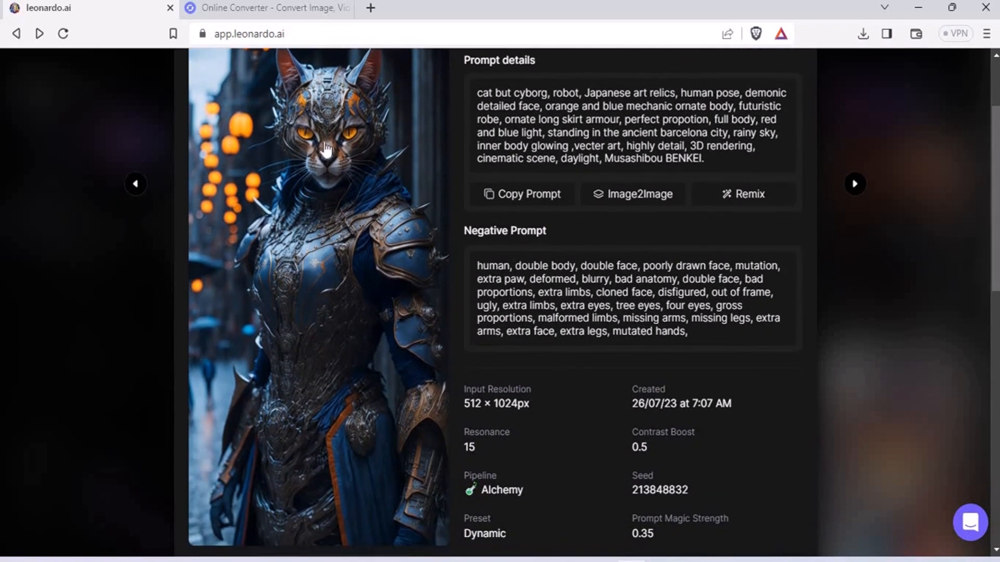
{"action": "left_click", "coordinate": [877, 311]}
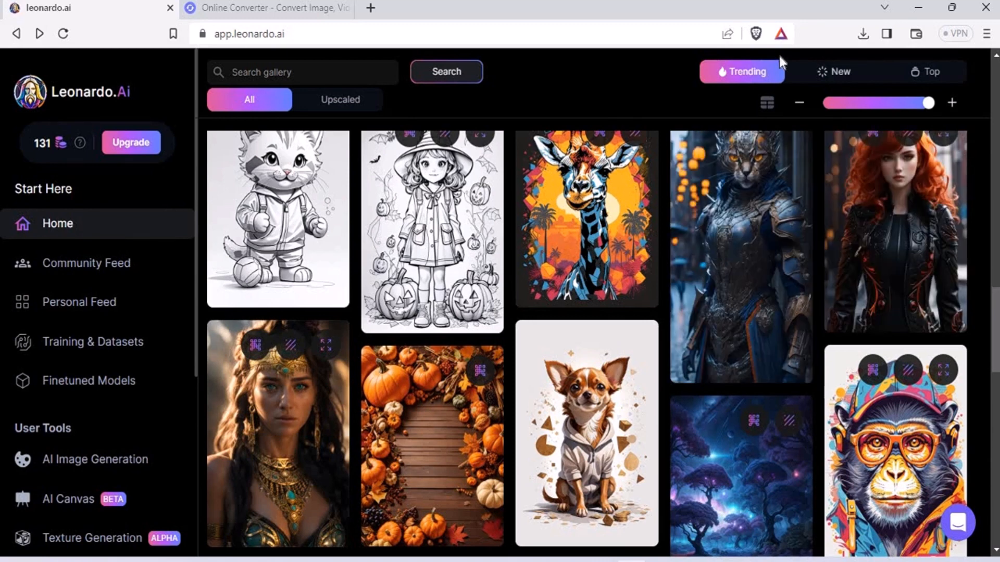
{"action": "left_click", "coordinate": [755, 34]}
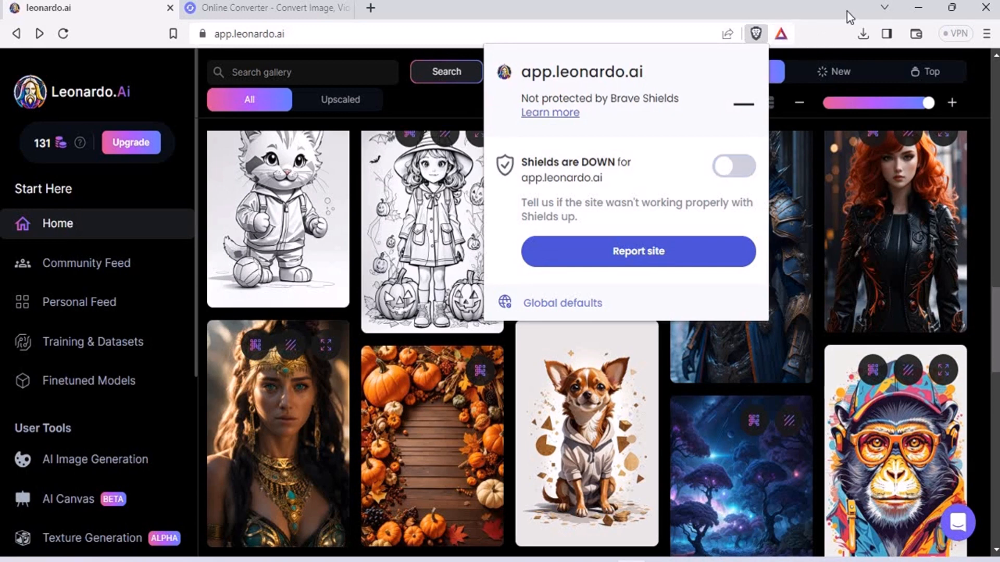
{"action": "left_click", "coordinate": [830, 30]}
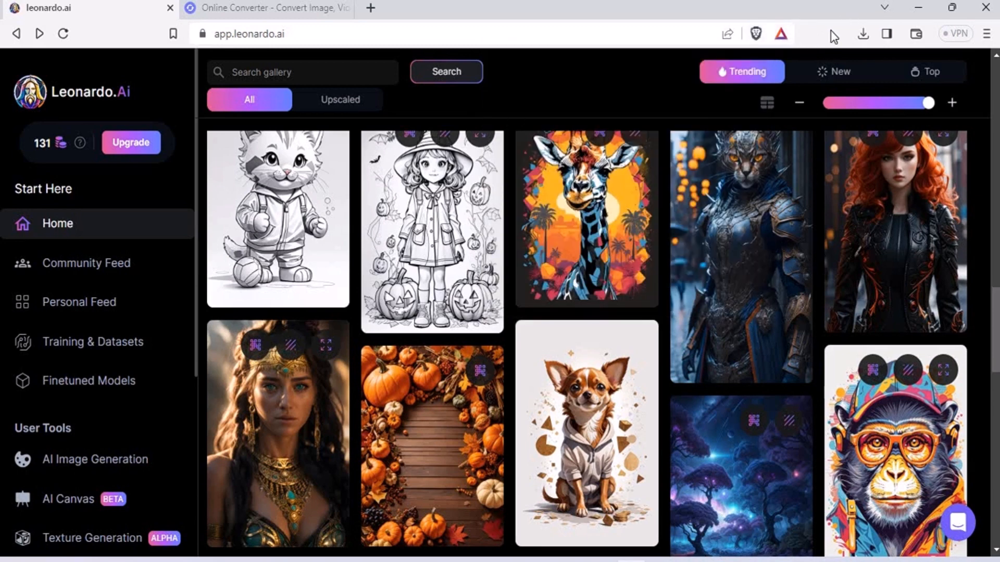